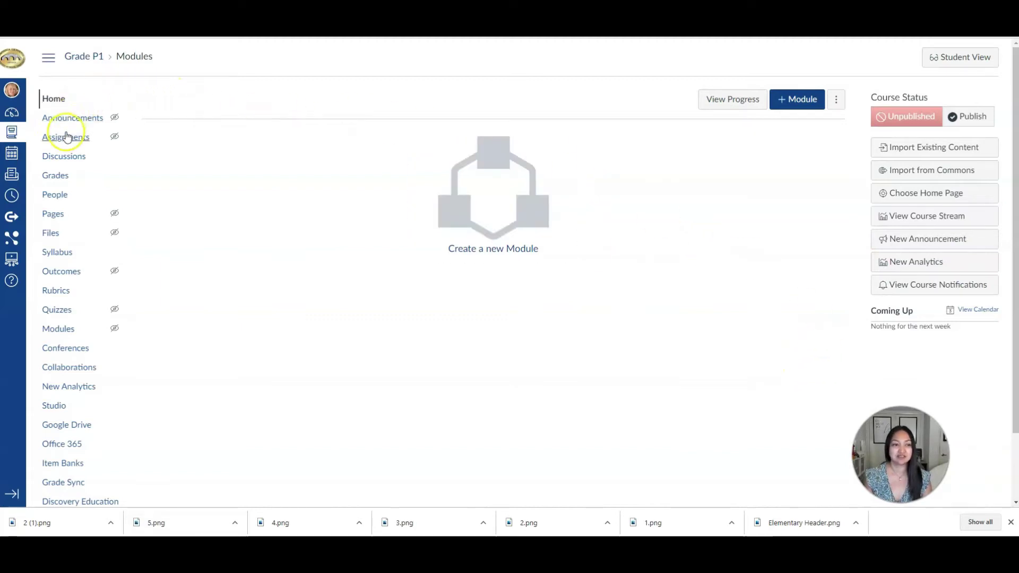
# Step: Create a new course page titled "Homepage" and start editing its body
pyautogui.click(58, 217)
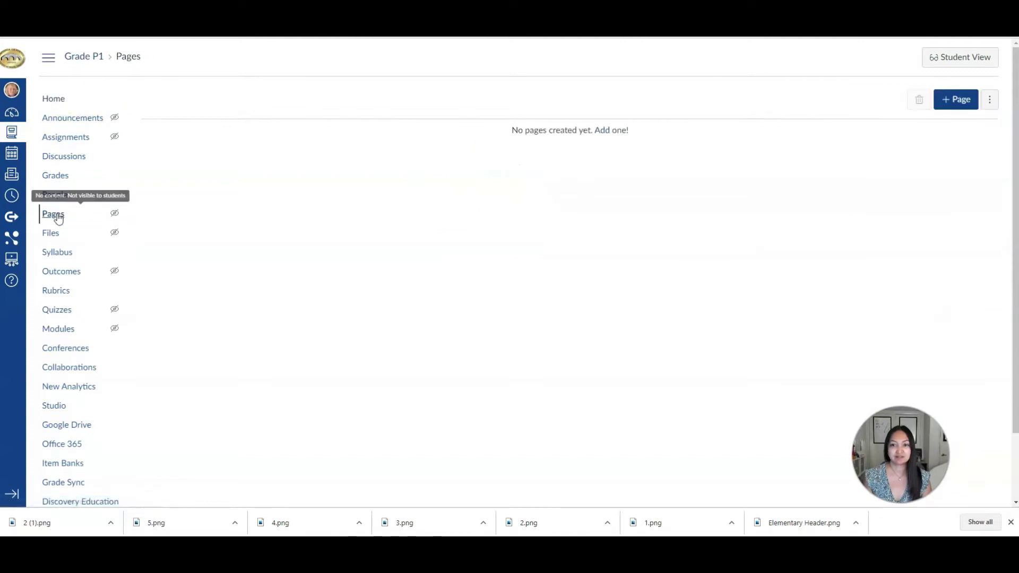
pyautogui.click(949, 110)
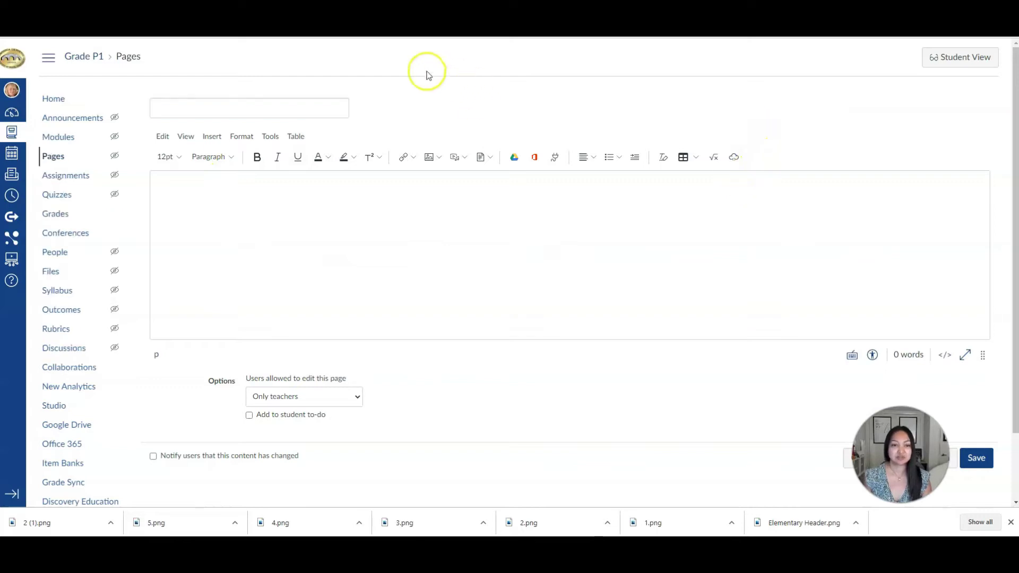
pyautogui.click(330, 105)
pyautogui.write('Homepage')
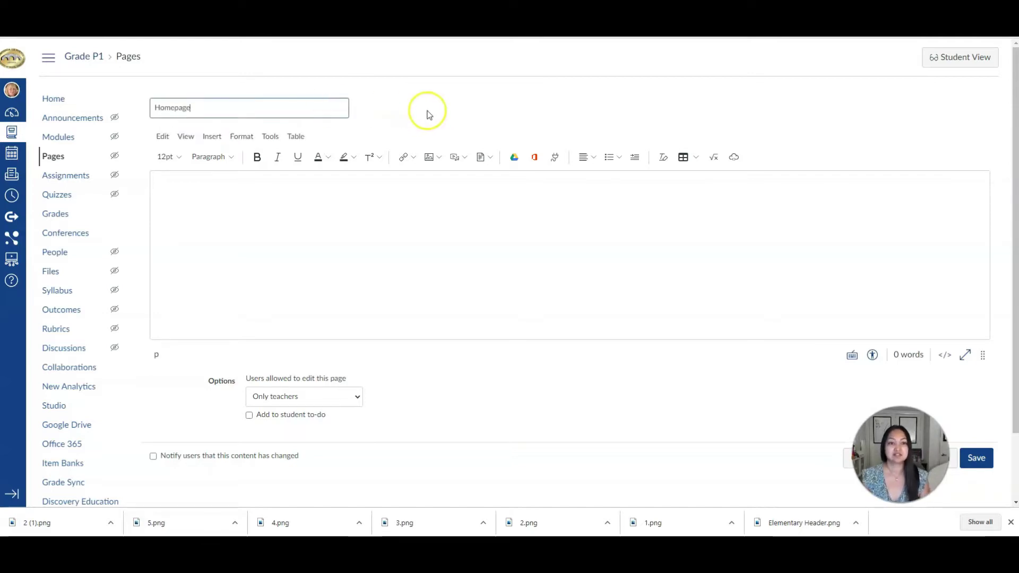
pyautogui.click(403, 186)
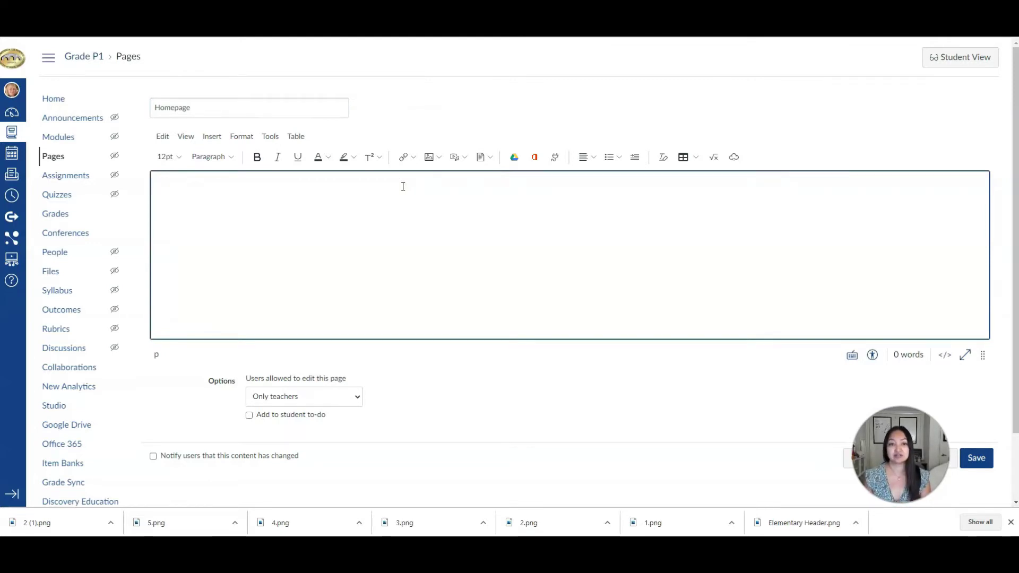
pyautogui.click(733, 159)
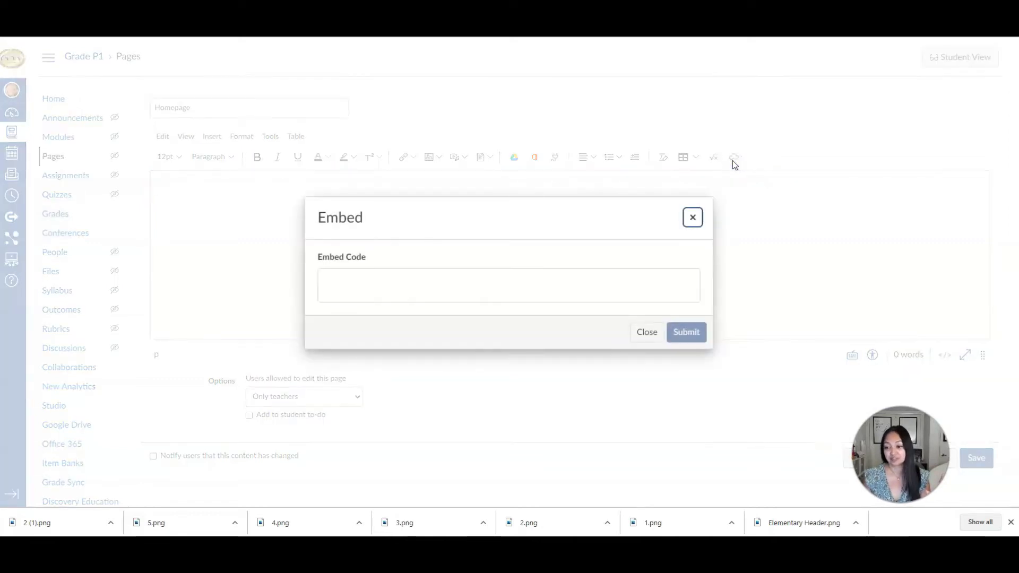
pyautogui.click(485, 285)
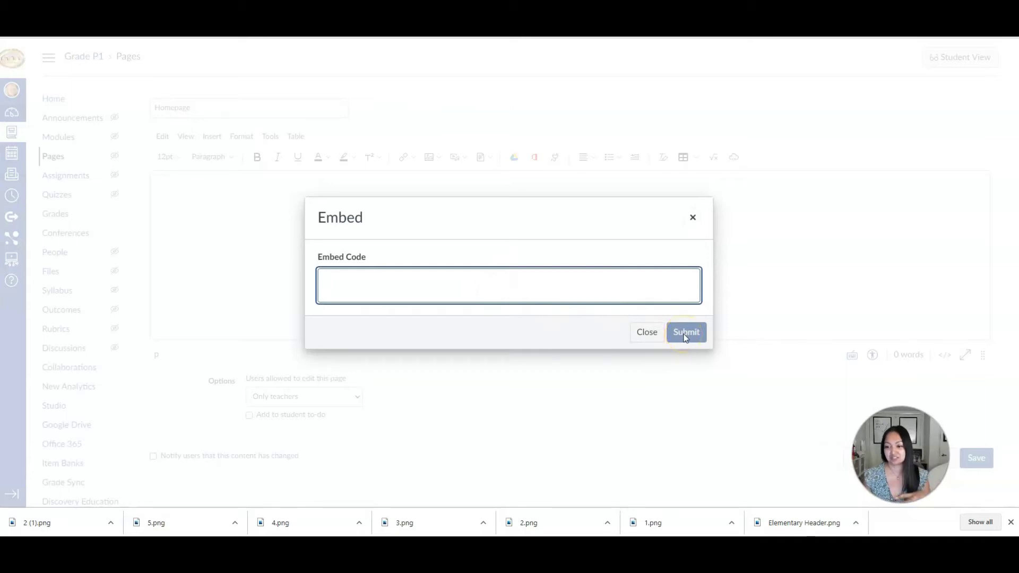
pyautogui.click(693, 219)
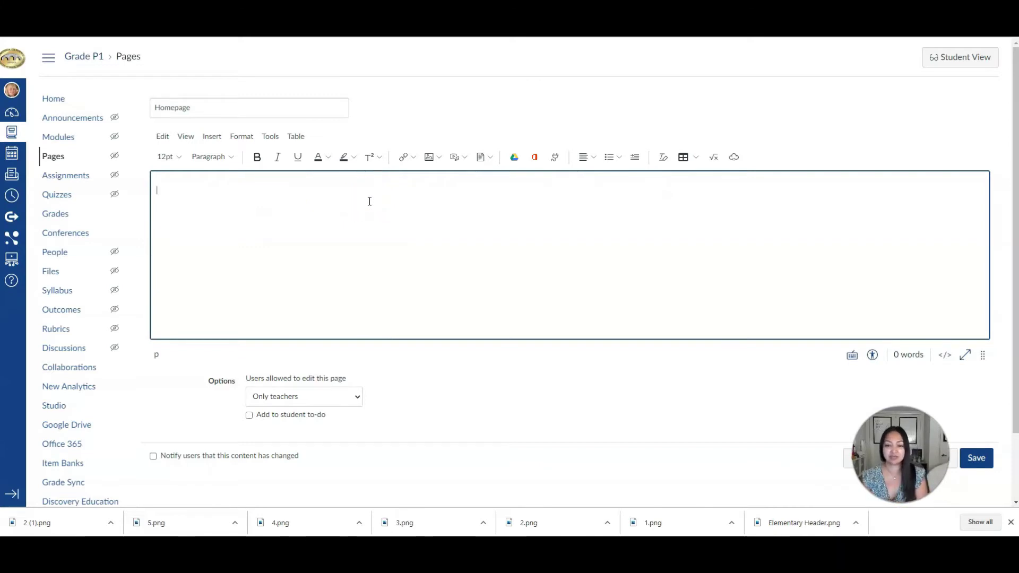
# Step: Centre-align the empty first line of the page body
pyautogui.click(593, 158)
pyautogui.click(606, 179)
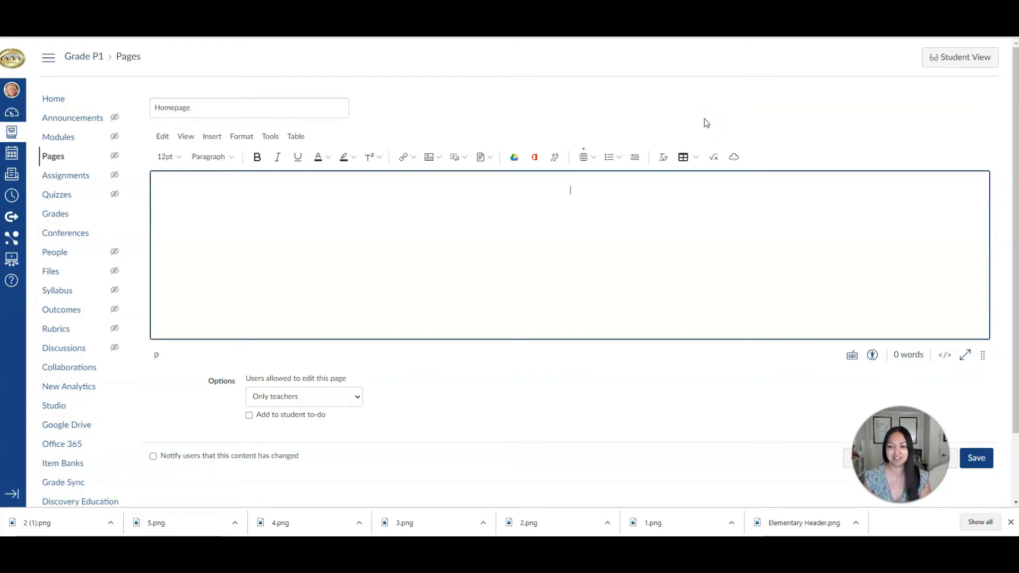
pyautogui.click(571, 192)
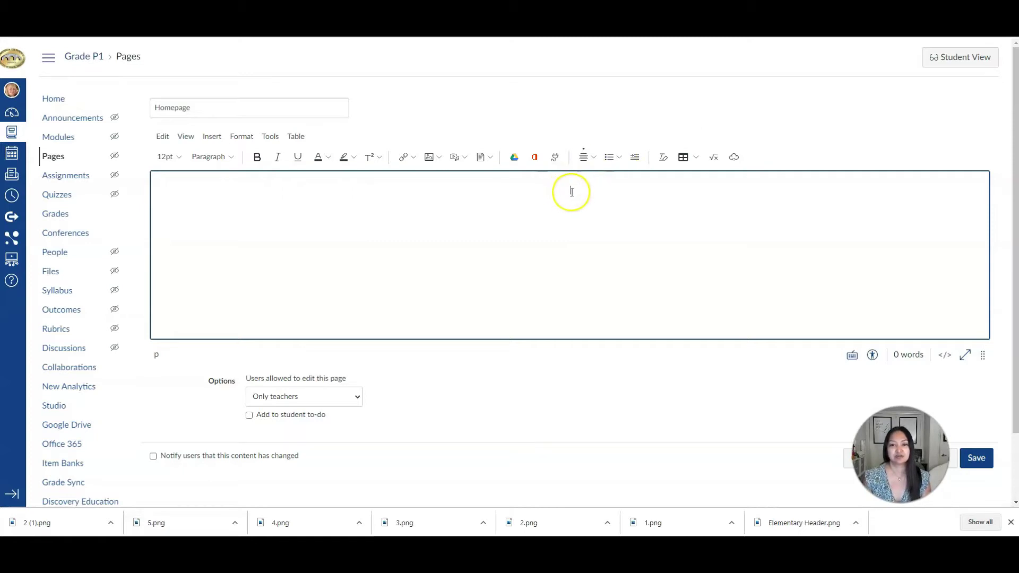
# Step: Choose the Elementary Header image from the computer for upload into the page body
pyautogui.click(438, 160)
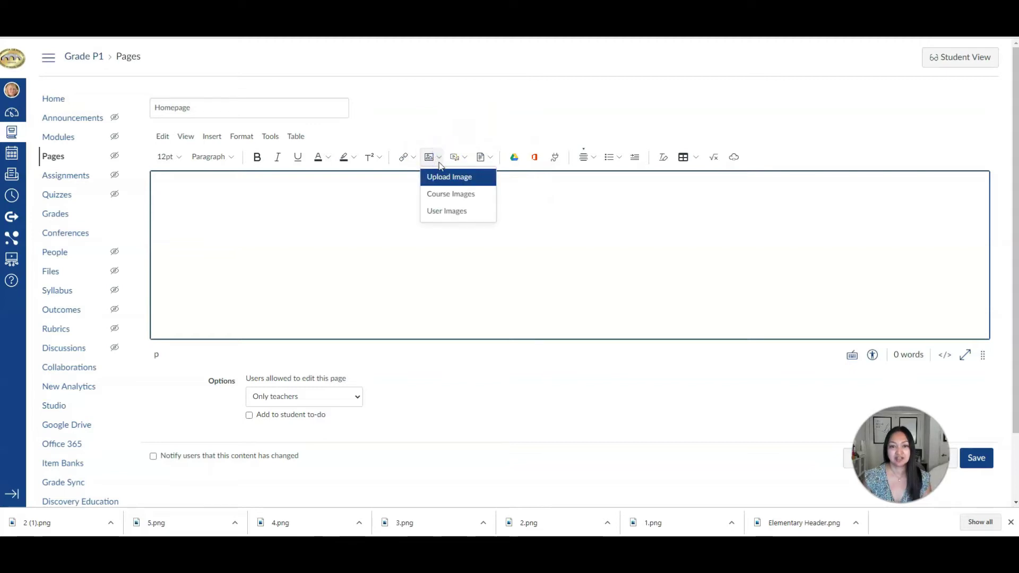
pyautogui.click(442, 178)
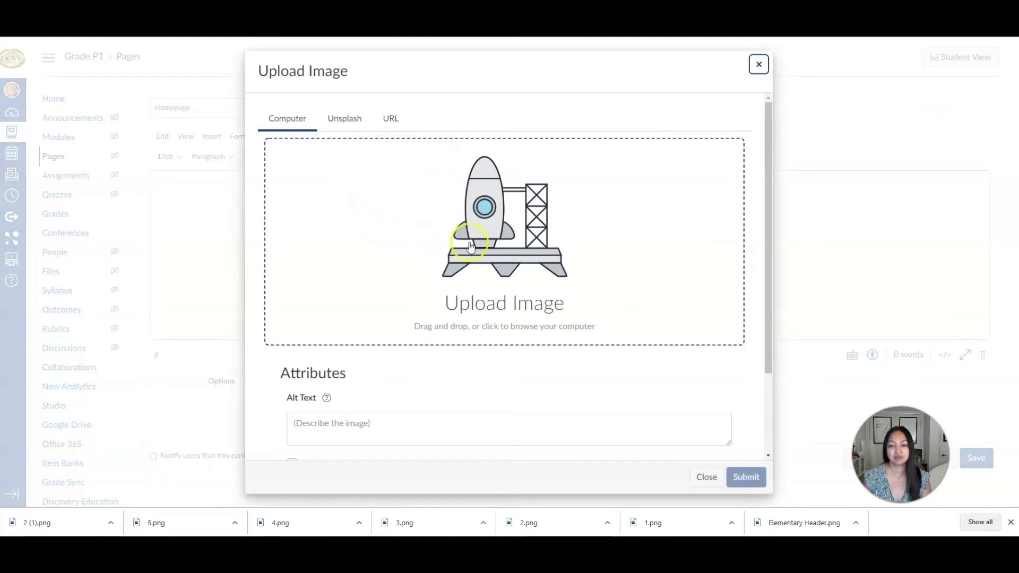
pyautogui.click(474, 235)
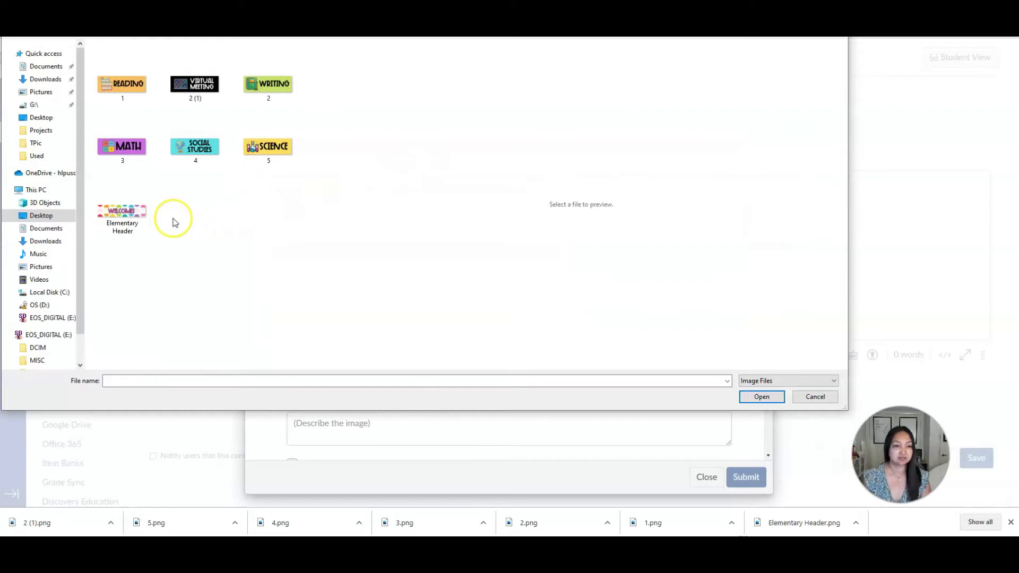
pyautogui.click(127, 218)
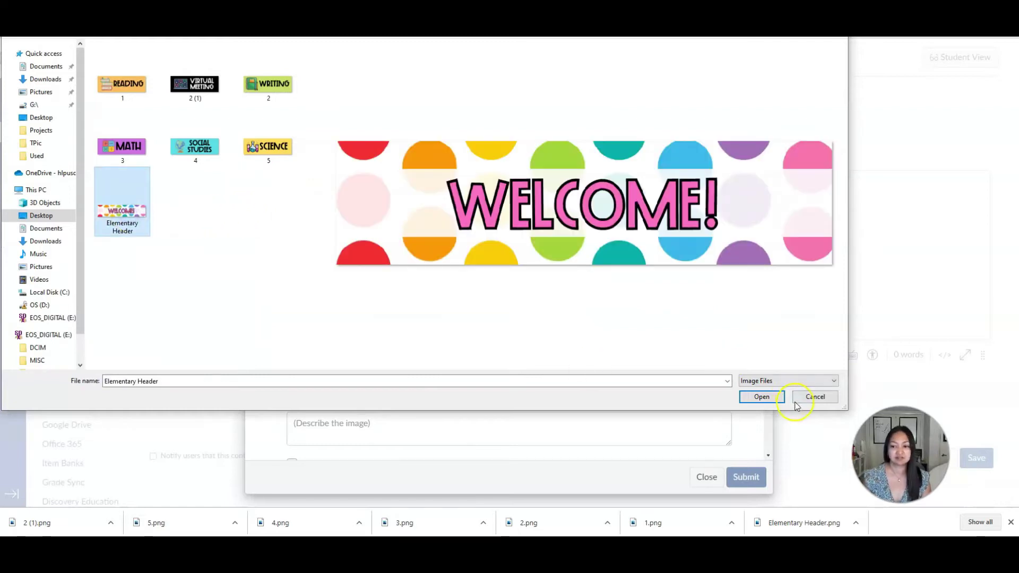
pyautogui.click(764, 397)
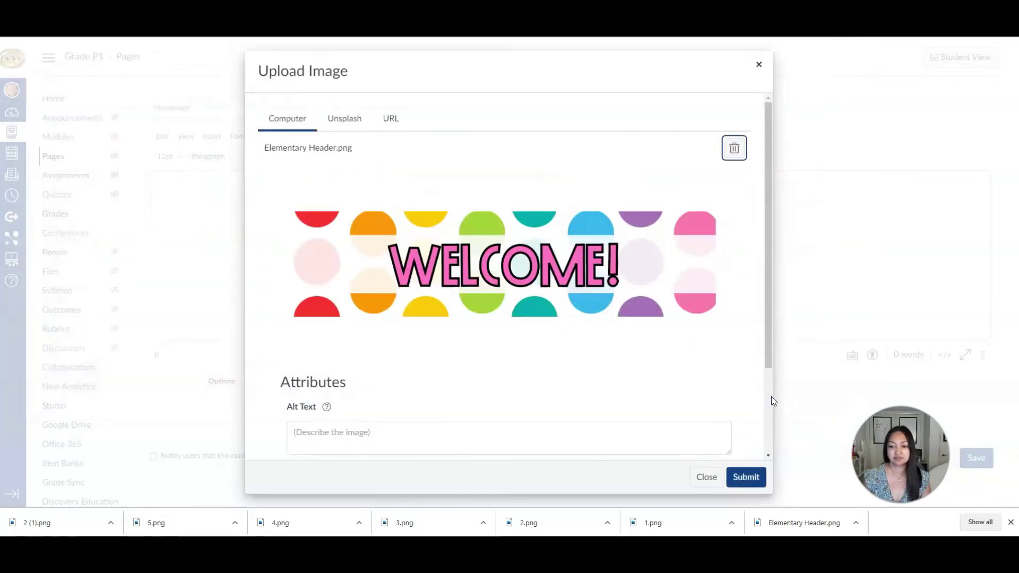
pyautogui.click(612, 285)
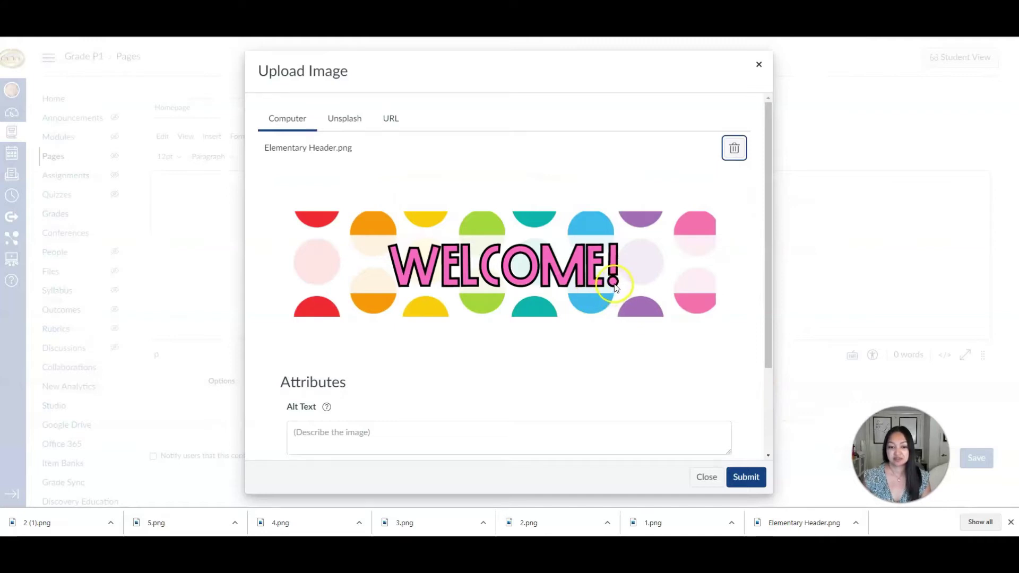
# Step: Give the header image the alt text "Welcome Banner" and insert it into the page
pyautogui.click(449, 431)
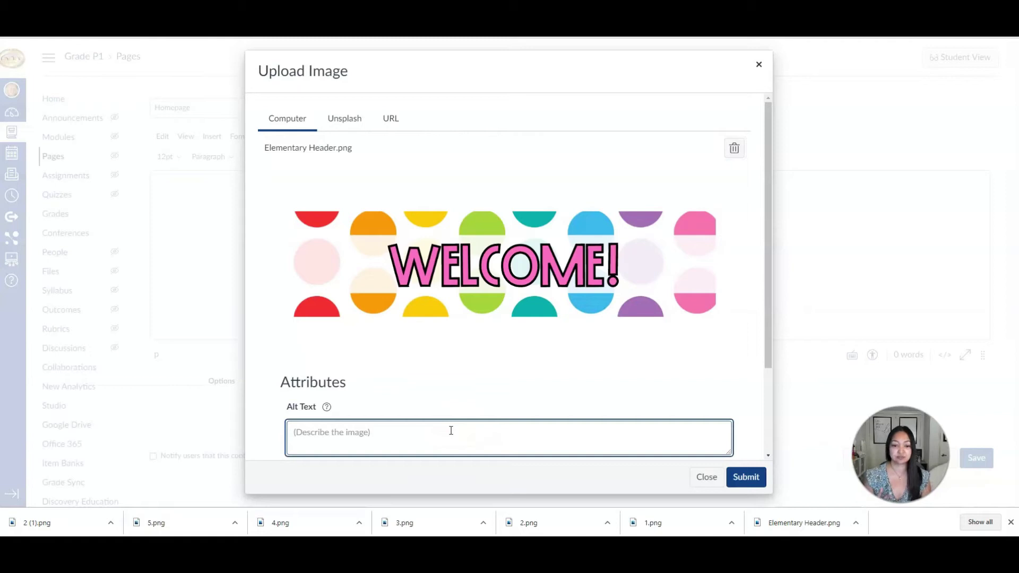
pyautogui.write('Welcome')
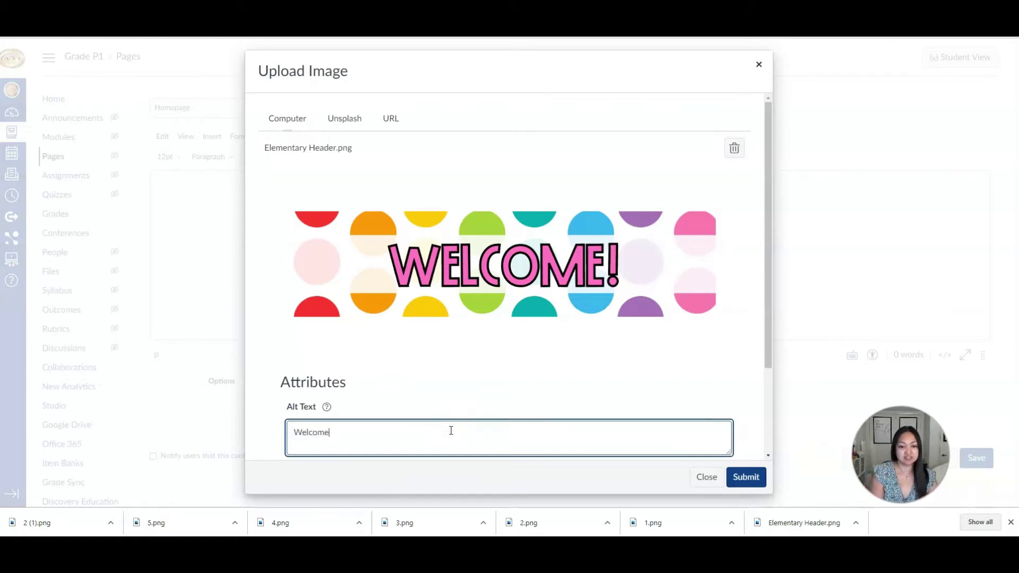
pyautogui.write(' Banner')
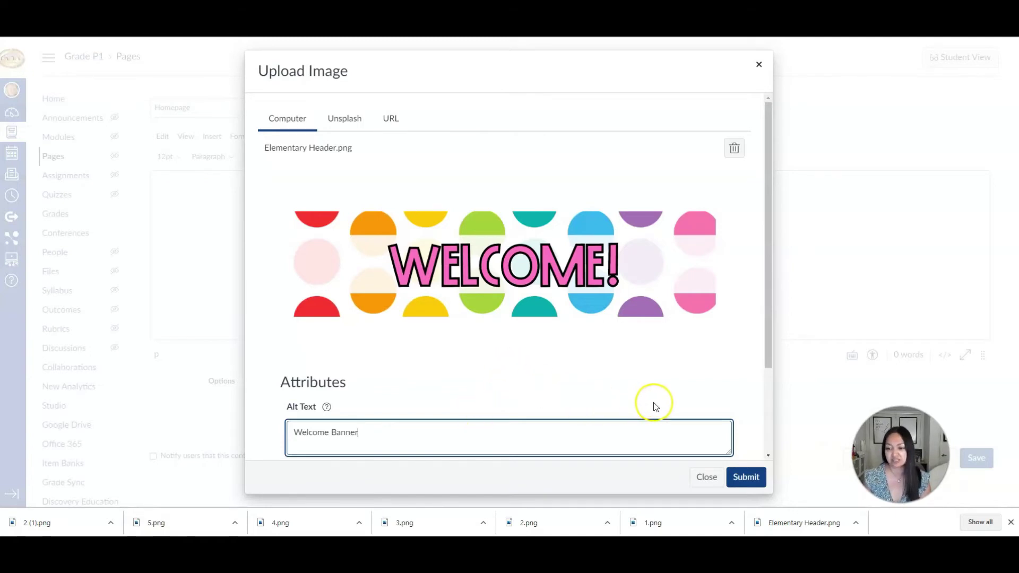
pyautogui.click(742, 479)
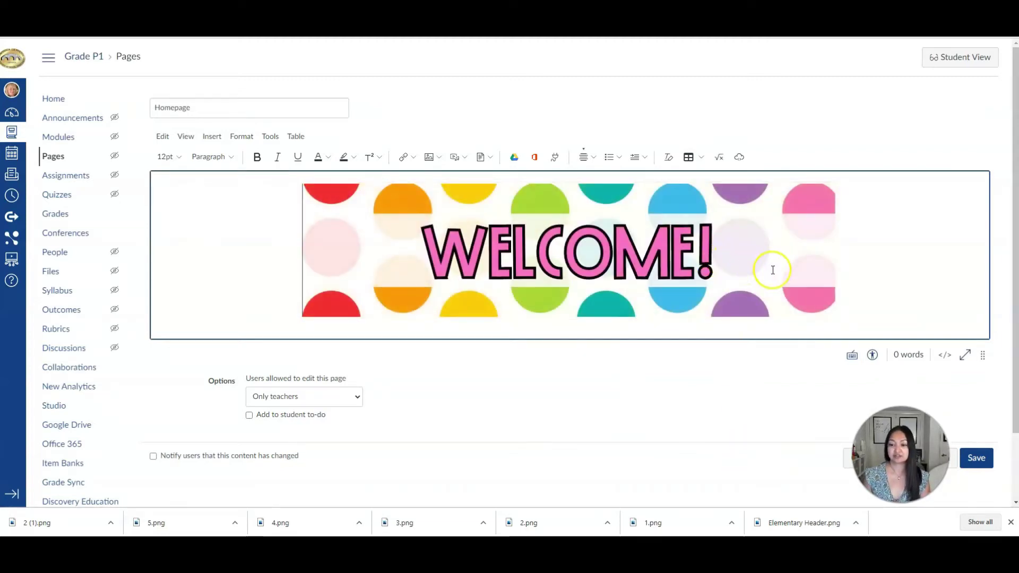
# Step: Add a new line below the welcome banner and insert a table with three columns and two rows
pyautogui.click(844, 302)
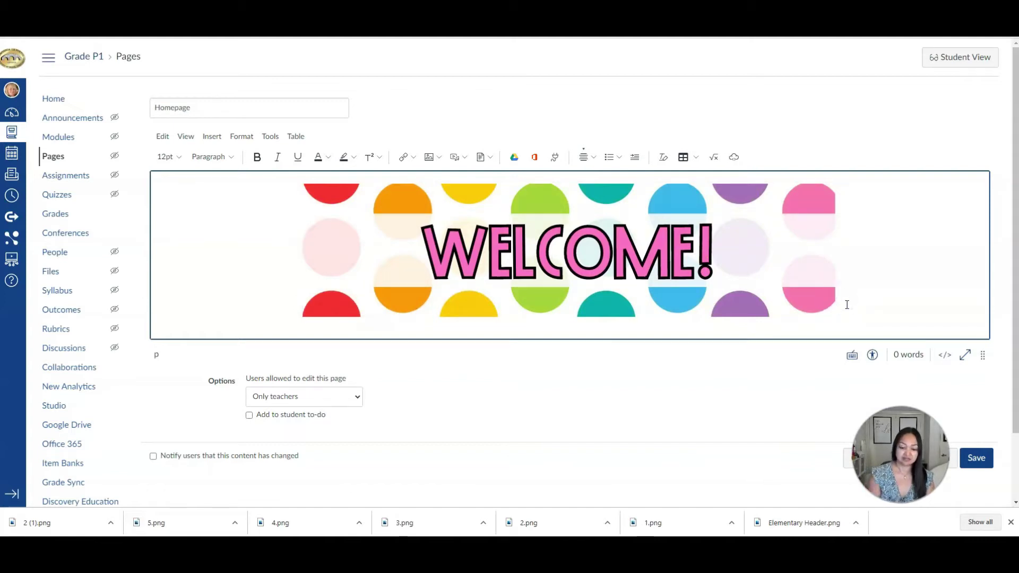
pyautogui.press('Return')
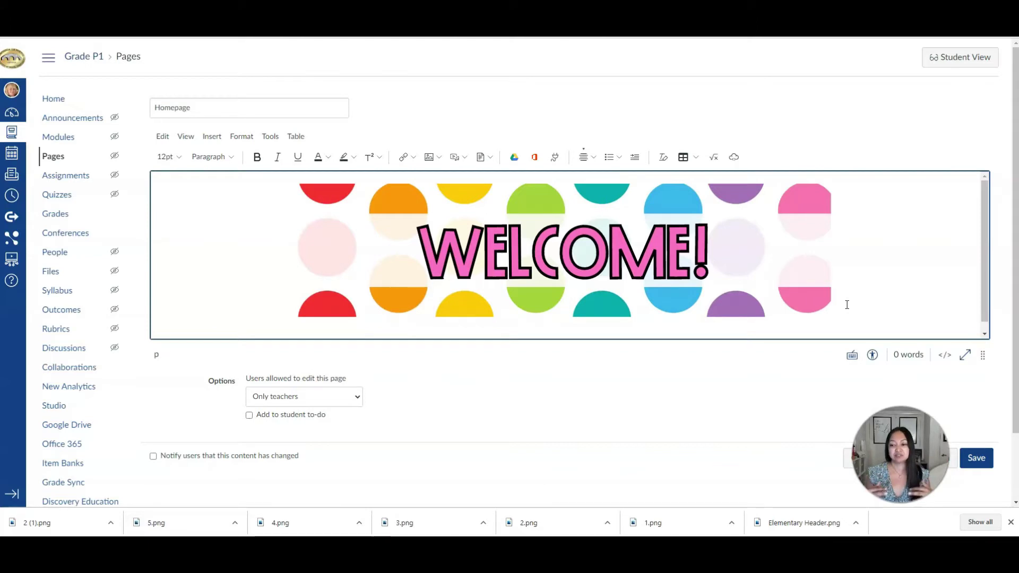
pyautogui.click(839, 287)
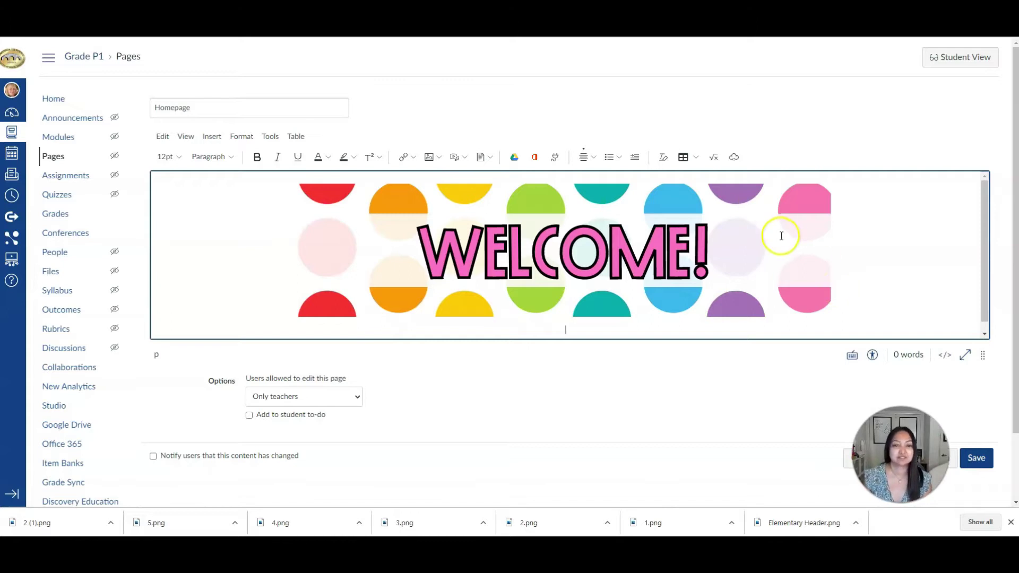
pyautogui.click(297, 138)
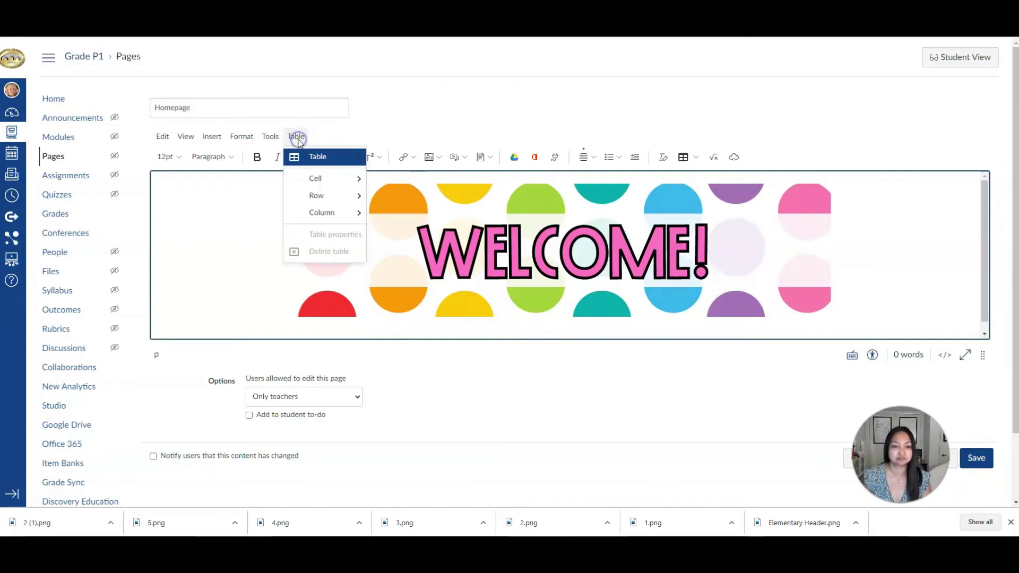
pyautogui.moveTo(311, 169)
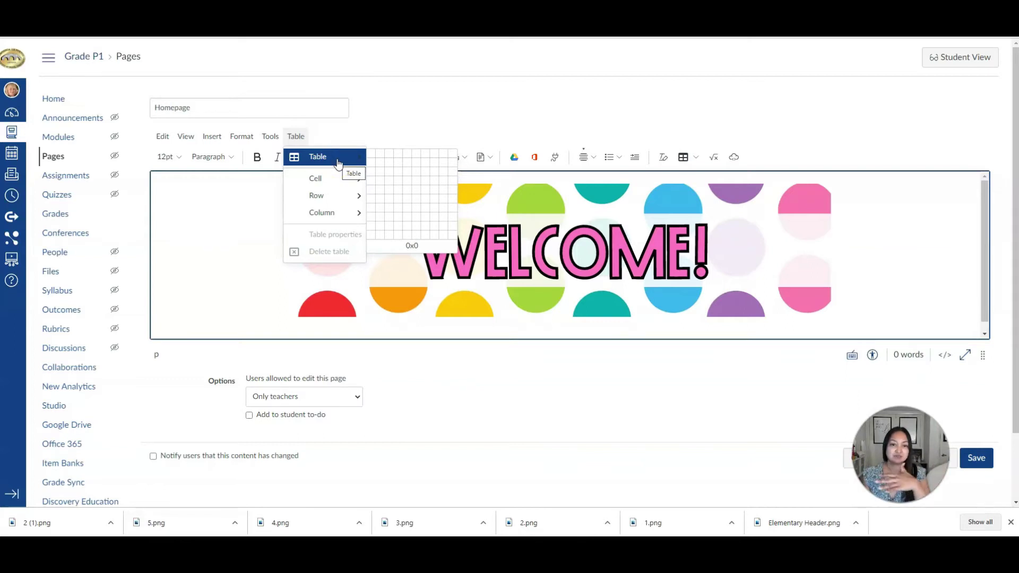
pyautogui.click(387, 160)
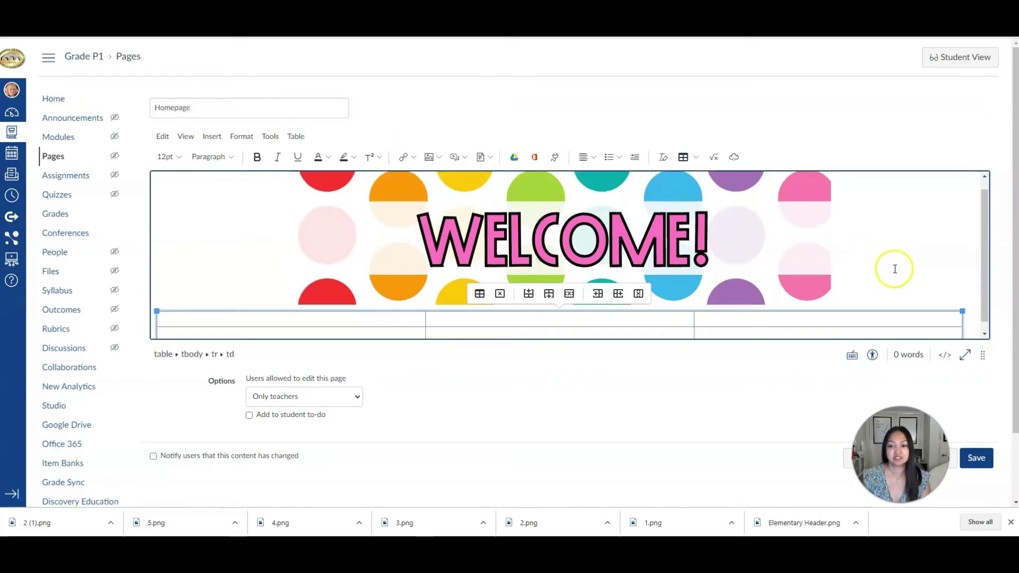
# Step: Centre-align all the cells of the table below the banner
pyautogui.scroll(-1, 881, 273)
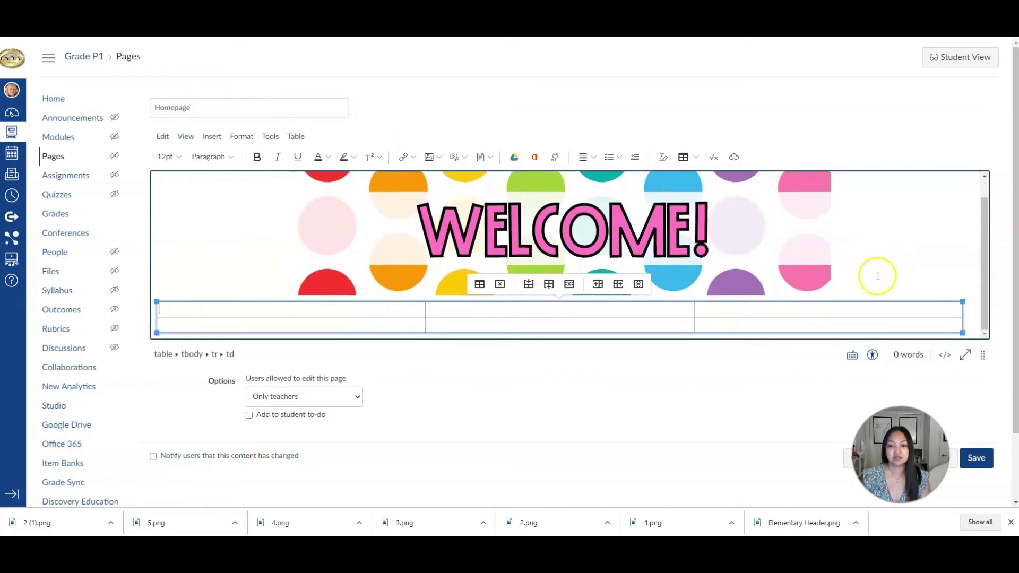
pyautogui.click(397, 307)
pyautogui.moveTo(397, 307); pyautogui.dragTo(720, 266)
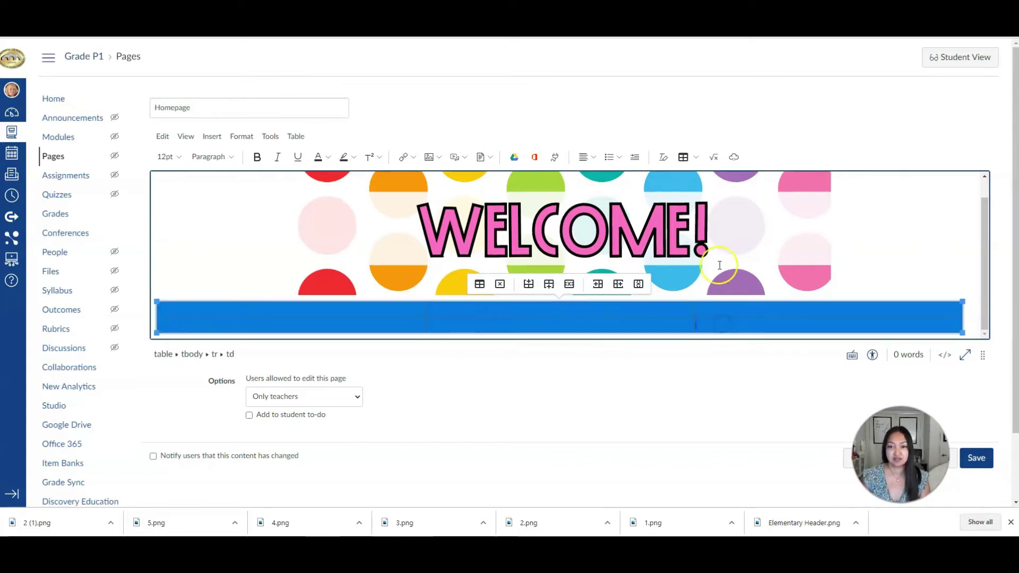
pyautogui.click(587, 158)
pyautogui.click(605, 181)
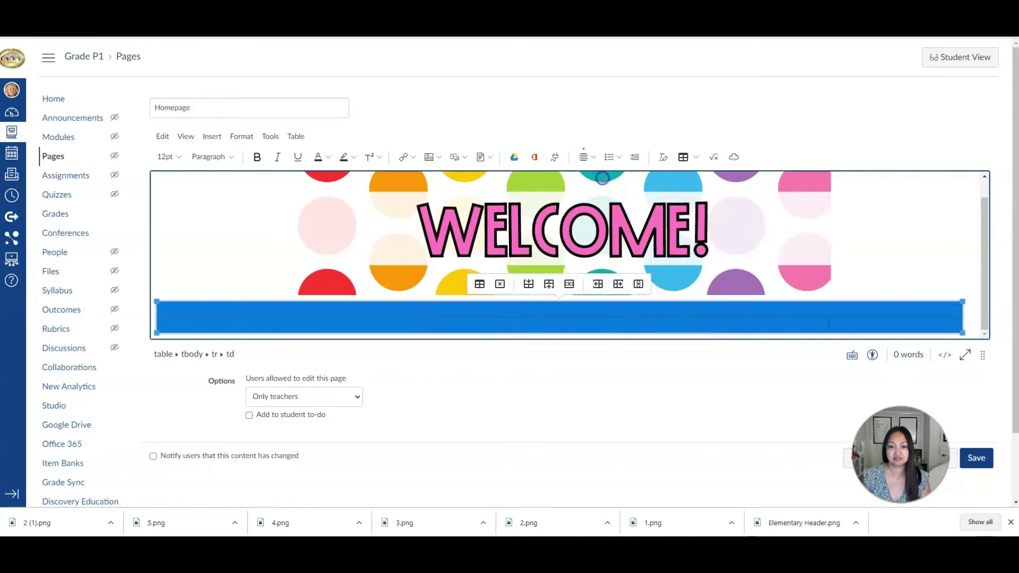
pyautogui.click(303, 315)
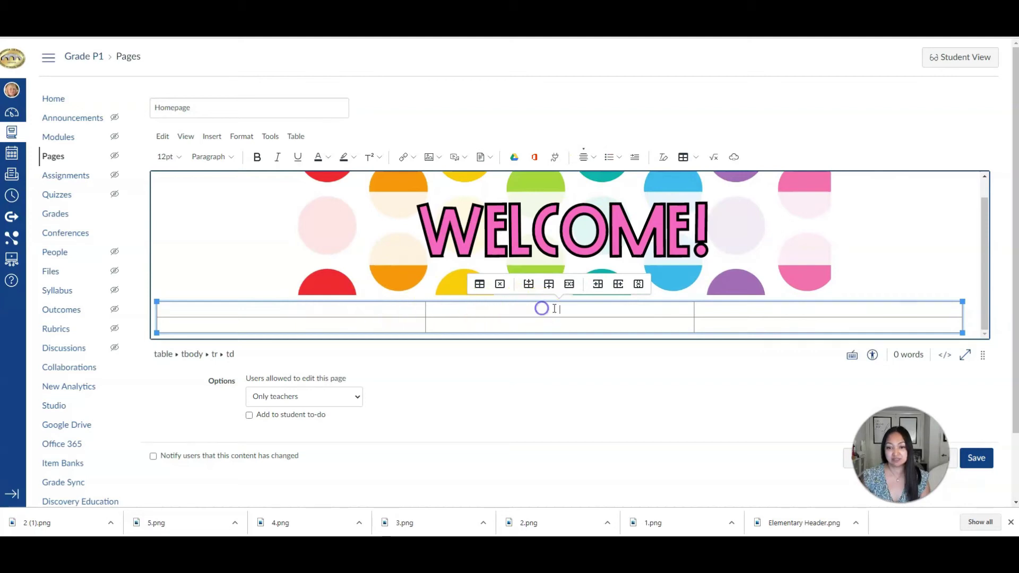
pyautogui.click(802, 303)
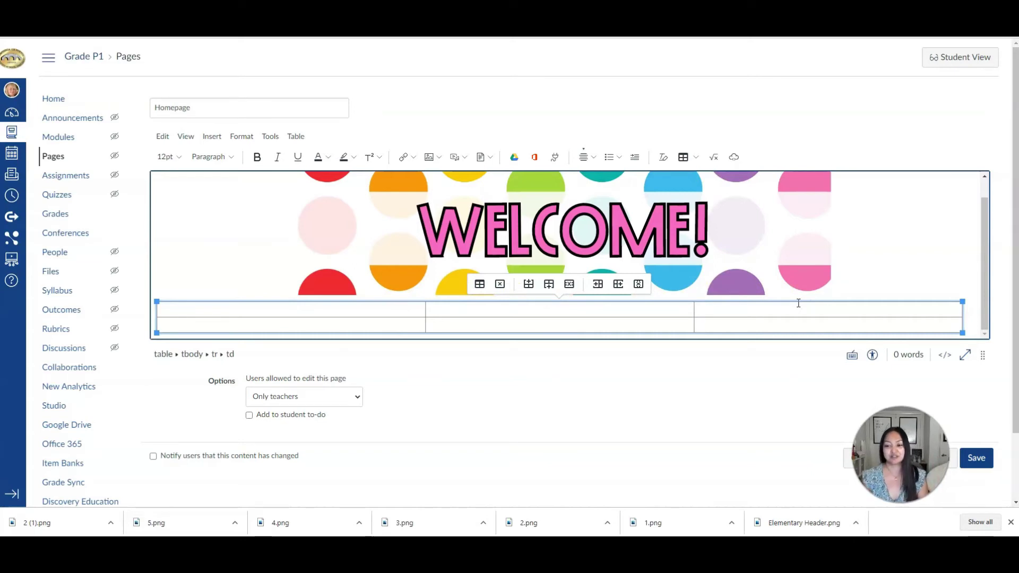
# Step: Choose the Reading image (file 1) from the computer for upload into the first cell of the table's top row
pyautogui.click(293, 309)
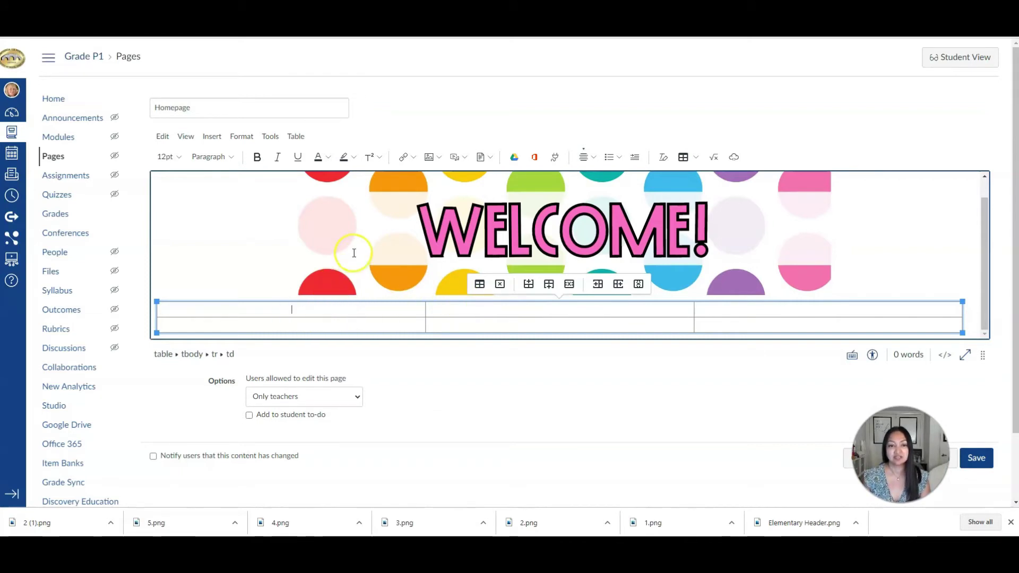
pyautogui.click(440, 161)
pyautogui.click(447, 182)
pyautogui.click(476, 222)
pyautogui.click(476, 221)
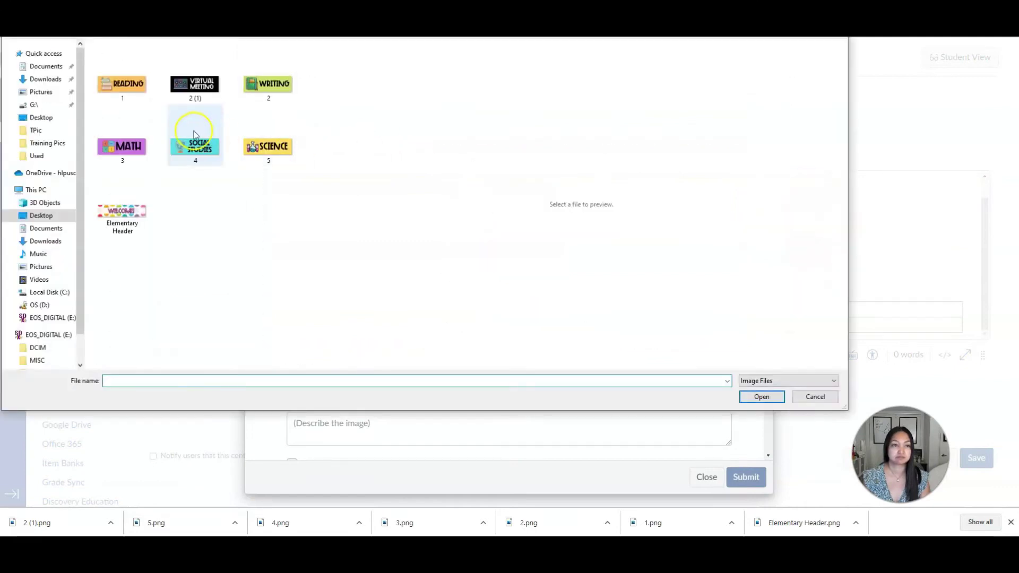
pyautogui.click(123, 90)
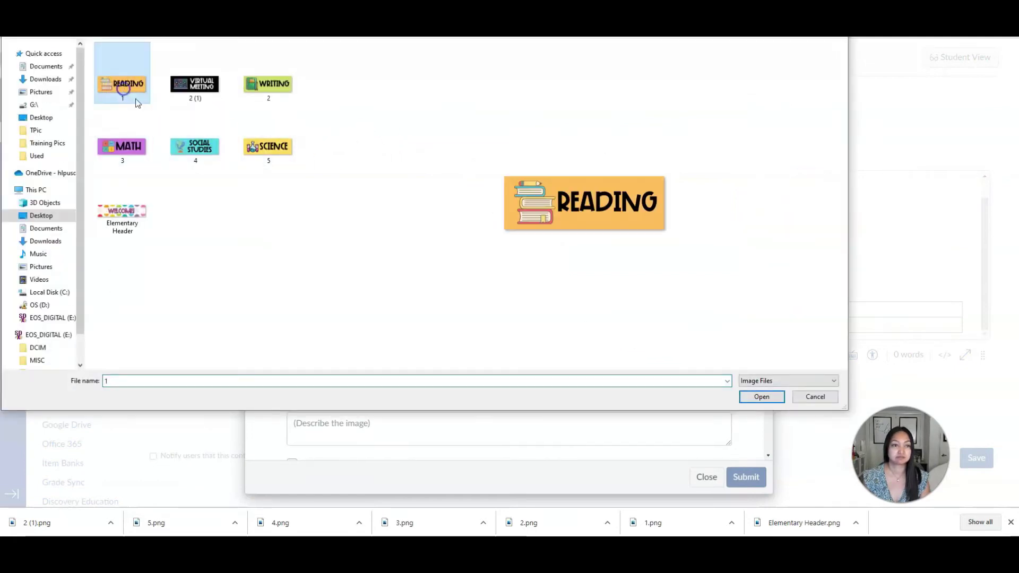
pyautogui.click(760, 397)
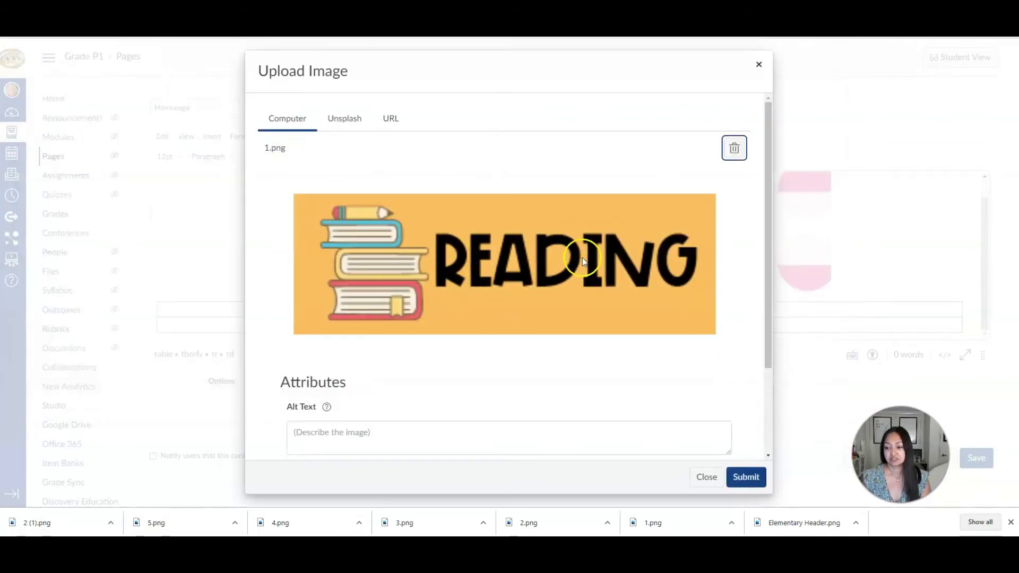
# Step: Give the Reading image the alt text "Reading" and insert it into the table cell
pyautogui.click(430, 434)
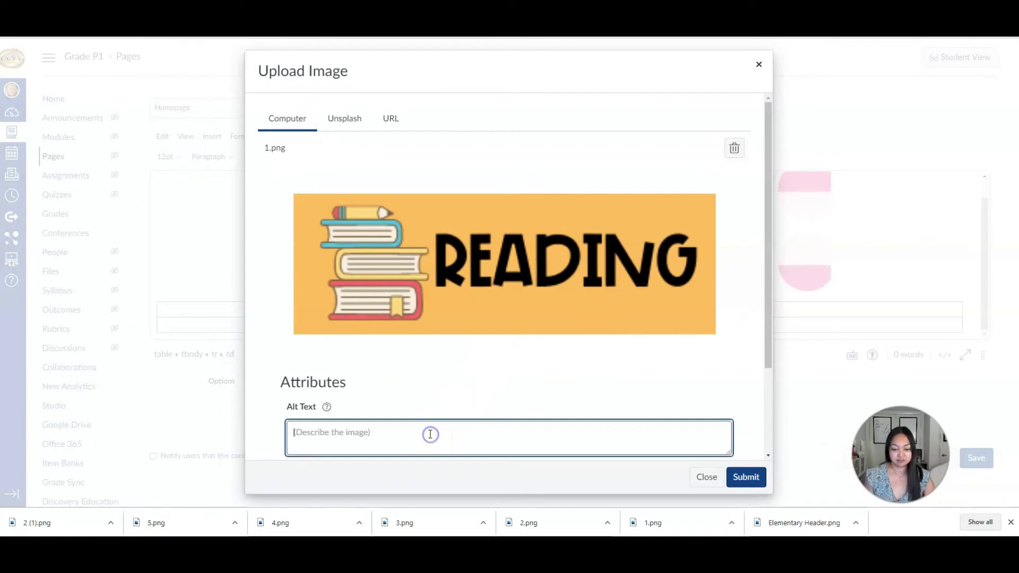
pyautogui.write('R')
pyautogui.press('BackSpace')
pyautogui.write('Reading')
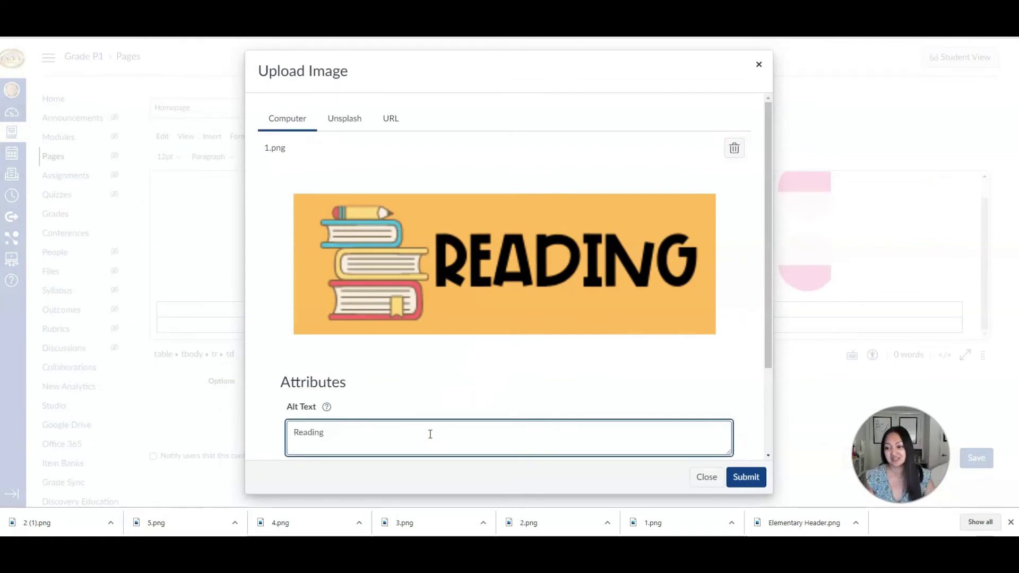
pyautogui.click(745, 476)
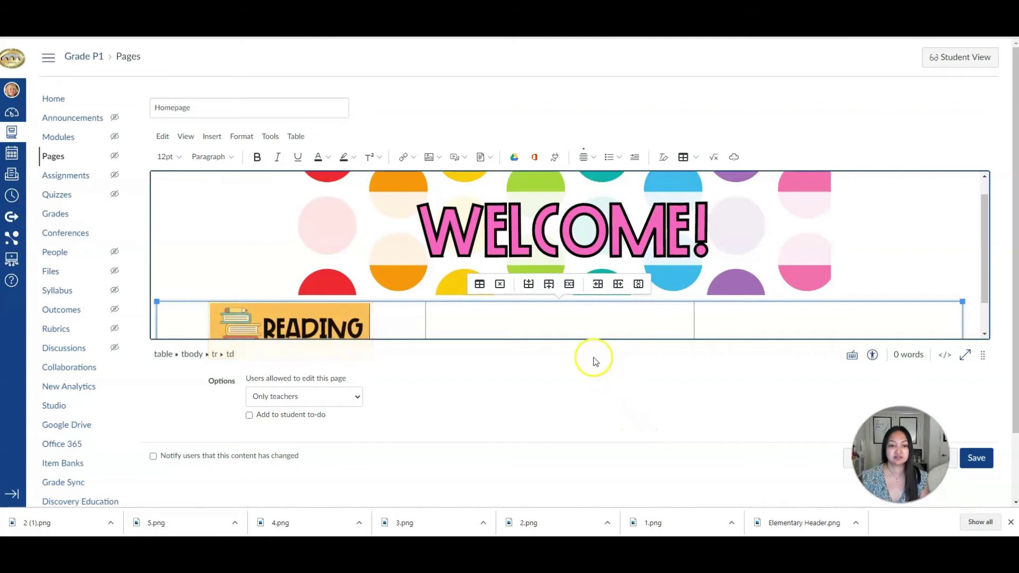
# Step: Insert the Writing image (file 2) into the middle cell of the table's top row with the alt text "Writing"
pyautogui.scroll(-1, 509, 305)
pyautogui.click(554, 277)
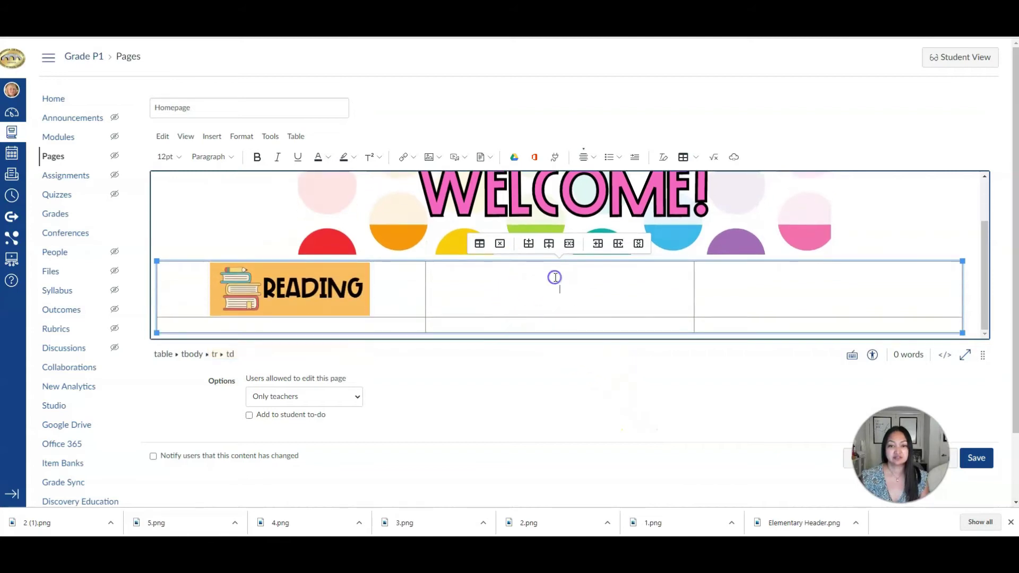
pyautogui.click(441, 158)
pyautogui.click(451, 175)
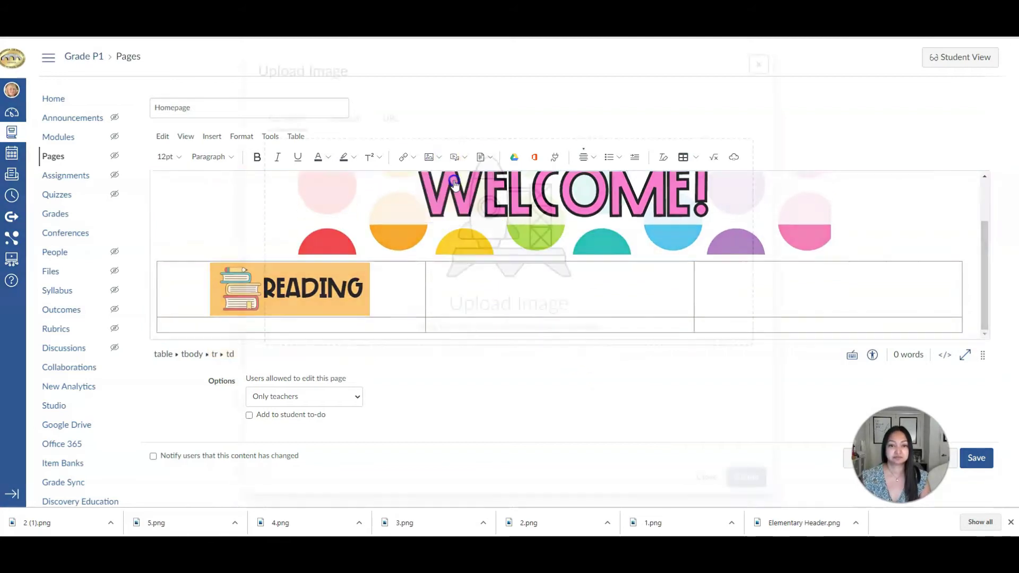
pyautogui.click(414, 290)
pyautogui.click(268, 84)
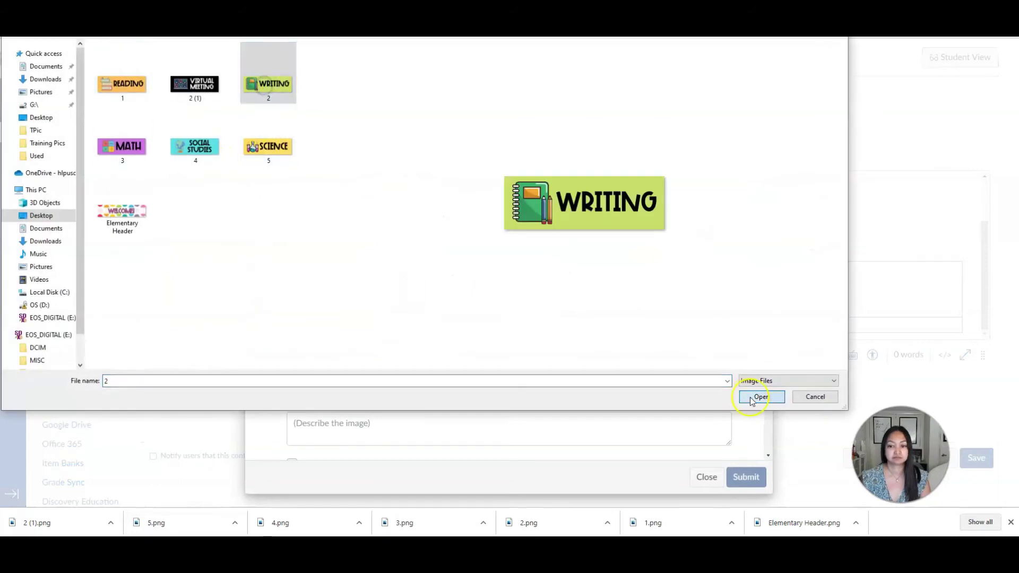
pyautogui.click(762, 397)
pyautogui.click(629, 438)
pyautogui.write('Writing')
pyautogui.click(746, 477)
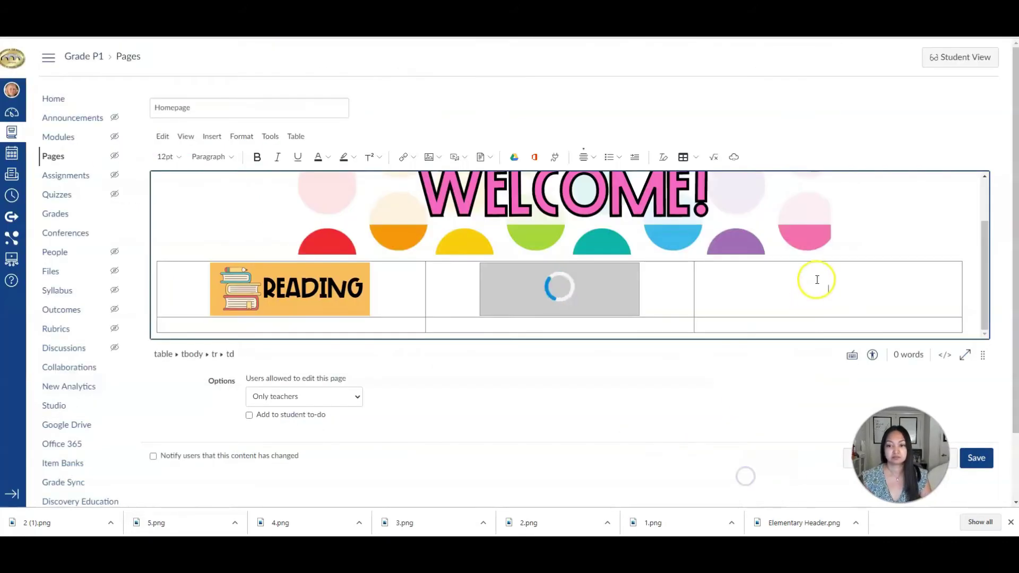
# Step: Insert the Math image (file 3) from the computer into the last cell of the table's top row
pyautogui.click(439, 157)
pyautogui.click(451, 175)
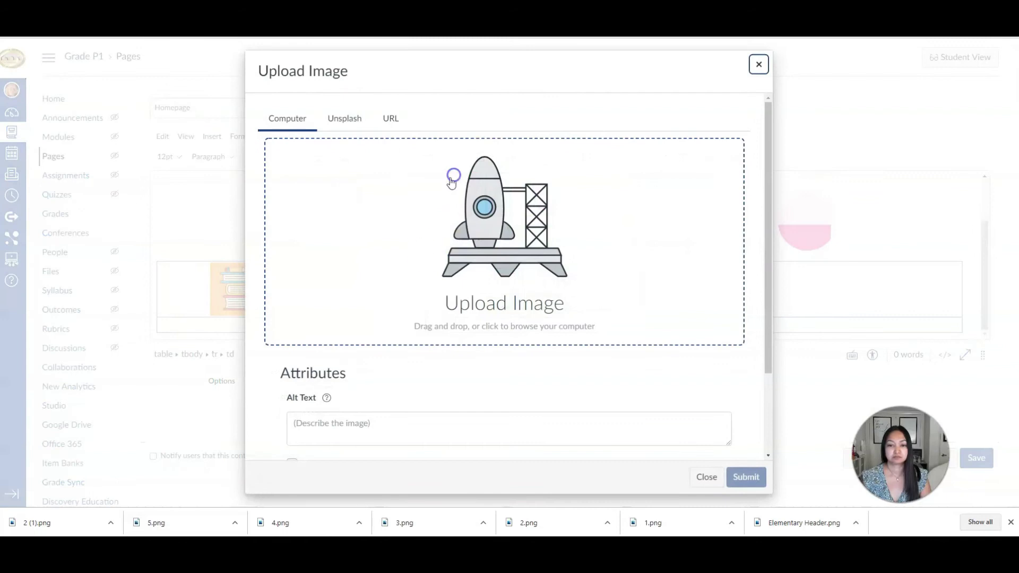
pyautogui.click(444, 239)
pyautogui.click(122, 146)
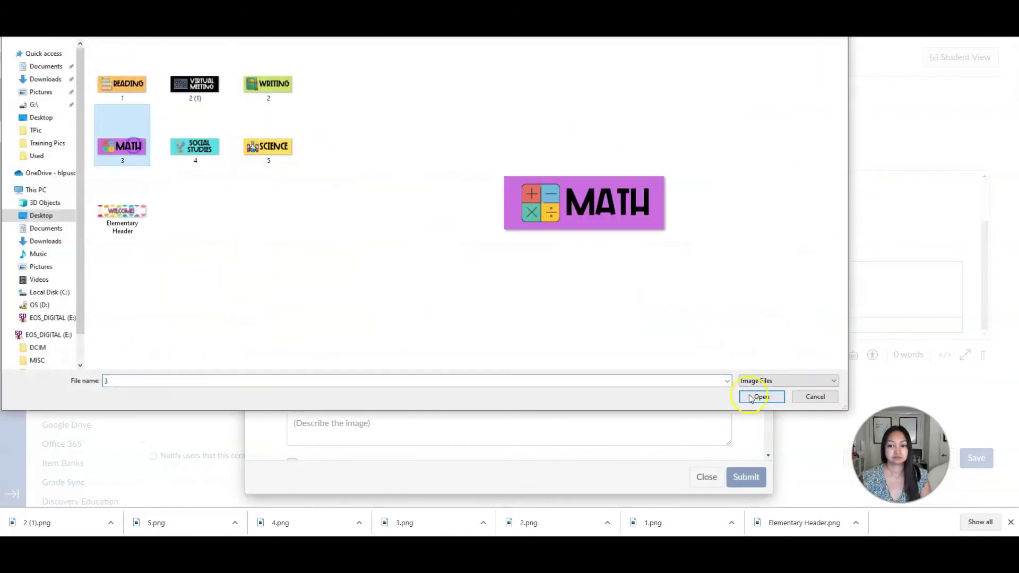
pyautogui.click(762, 397)
pyautogui.click(746, 476)
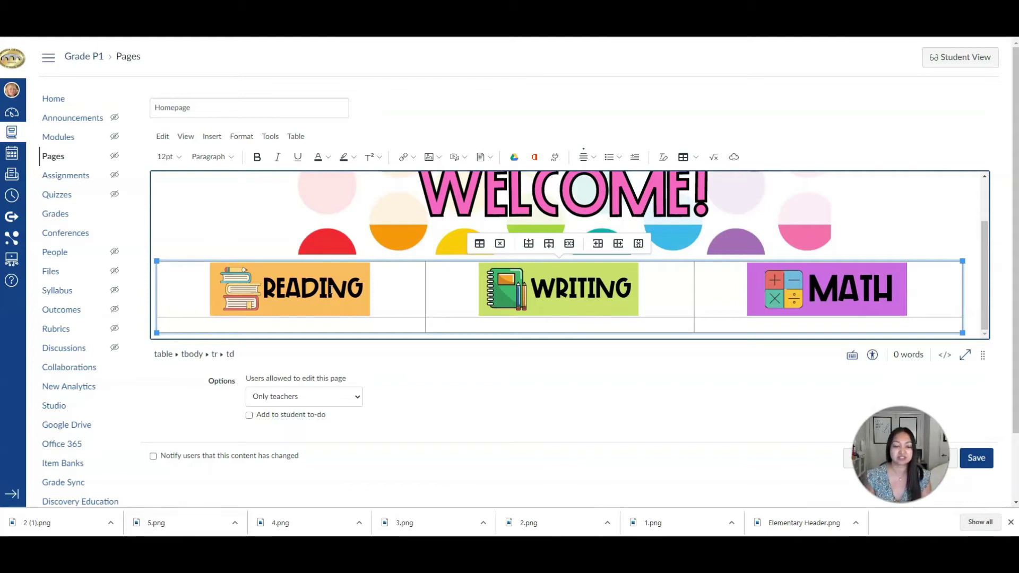
pyautogui.click(297, 290)
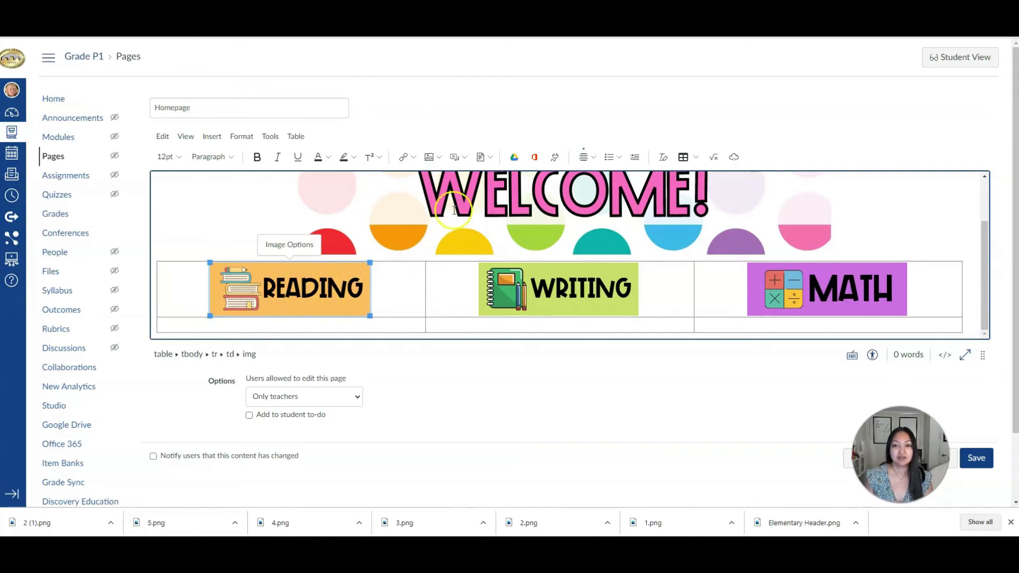
pyautogui.click(415, 159)
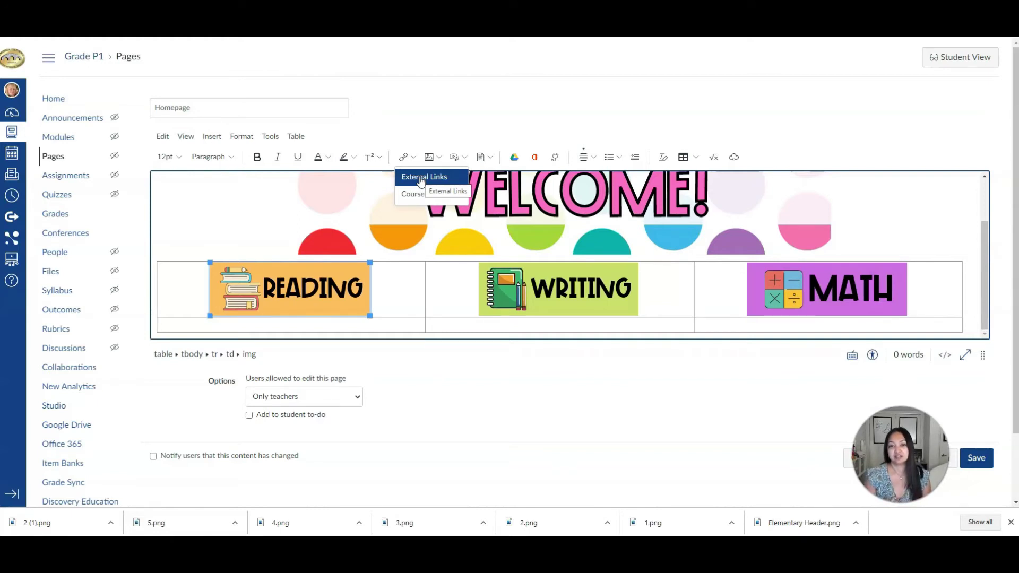
pyautogui.click(421, 179)
pyautogui.click(390, 281)
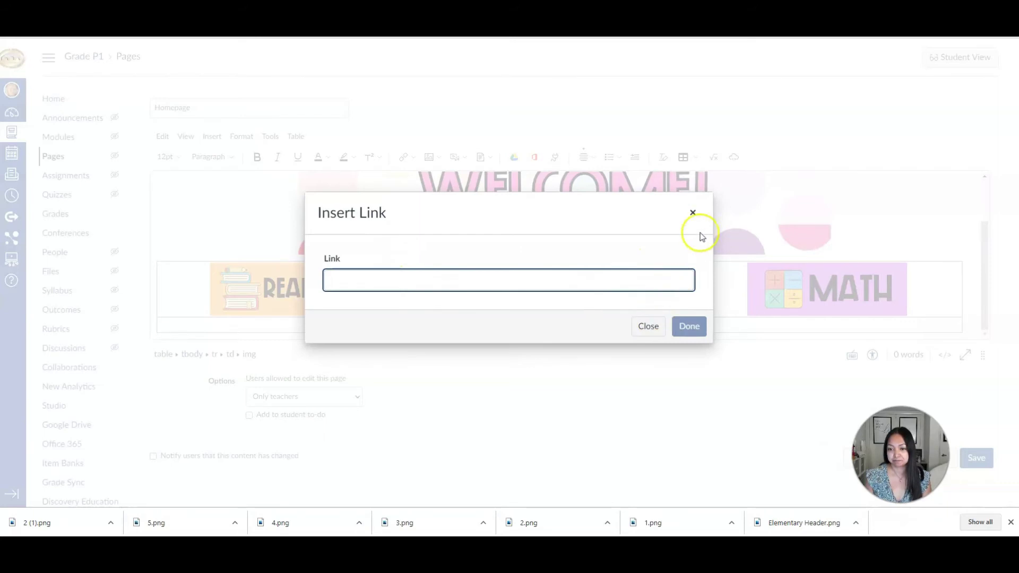
pyautogui.click(692, 212)
# Step: Link the Reading image to the course's Reading module and close the course links list
pyautogui.click(322, 290)
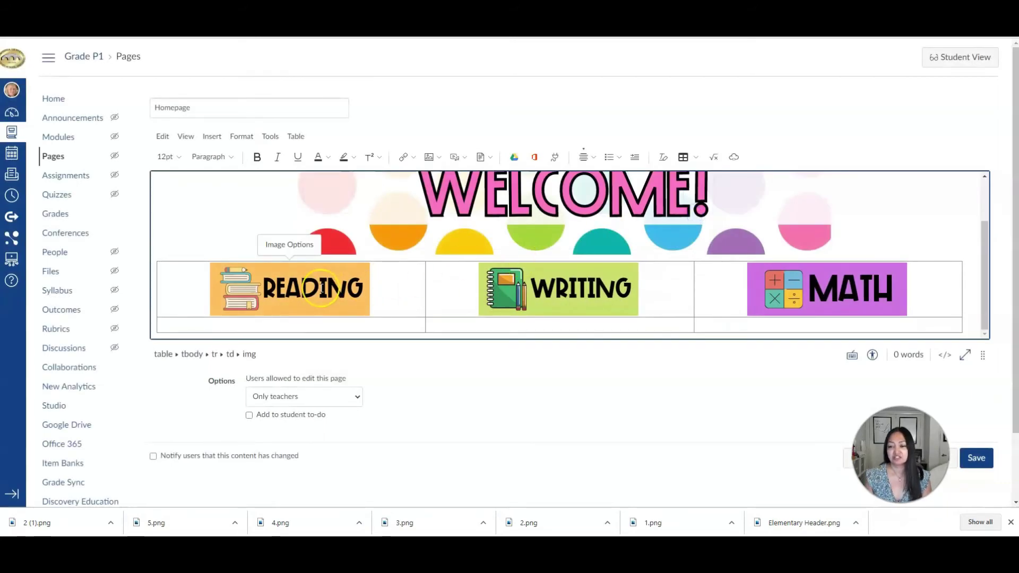
pyautogui.click(307, 292)
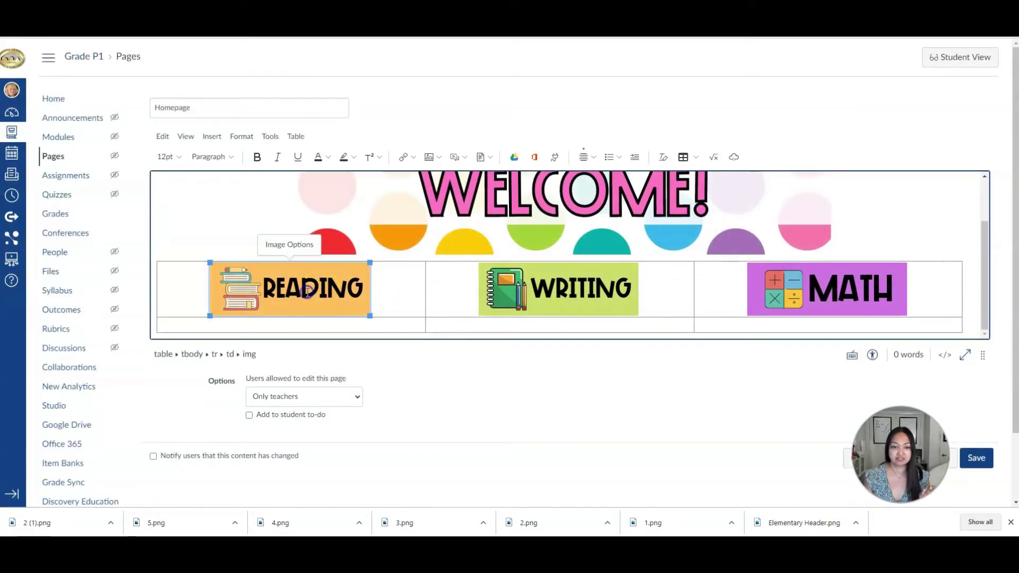
pyautogui.click(413, 157)
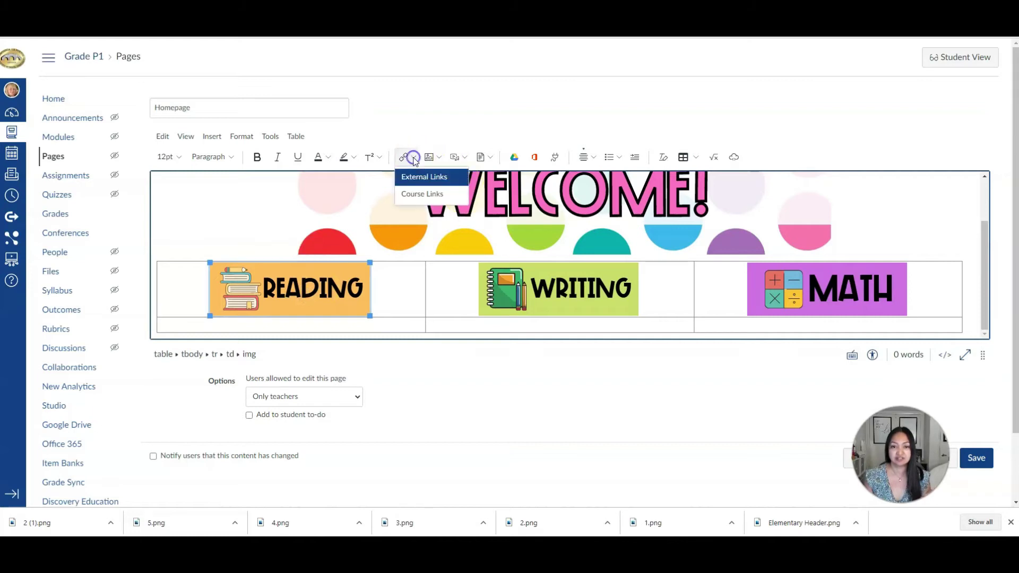
pyautogui.click(416, 194)
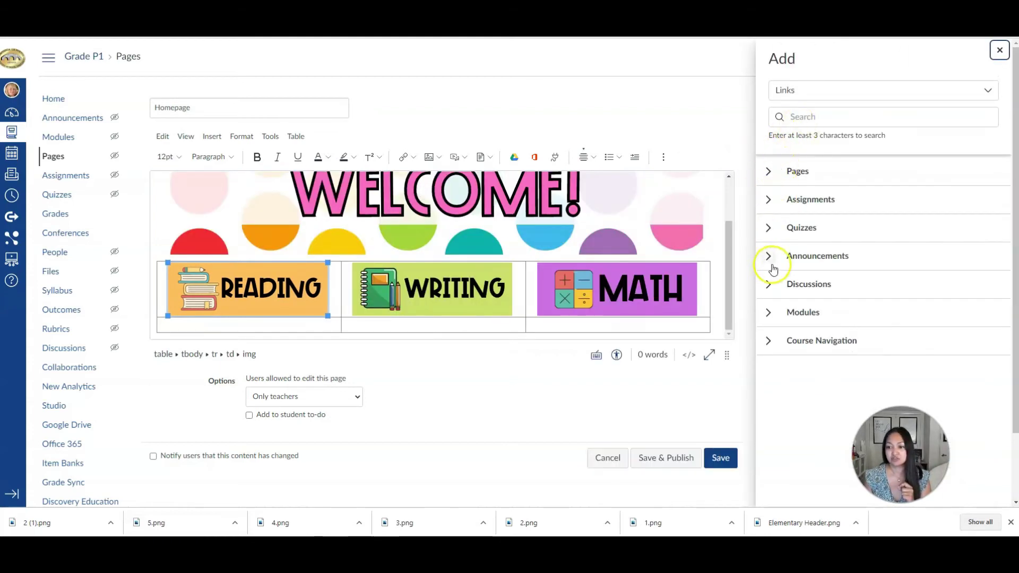
pyautogui.click(768, 313)
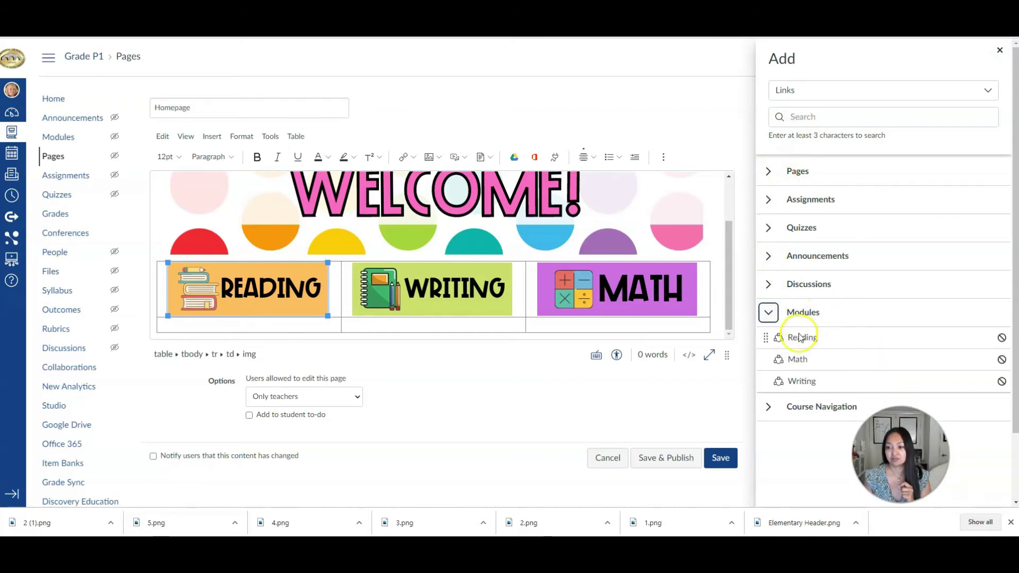
pyautogui.click(801, 339)
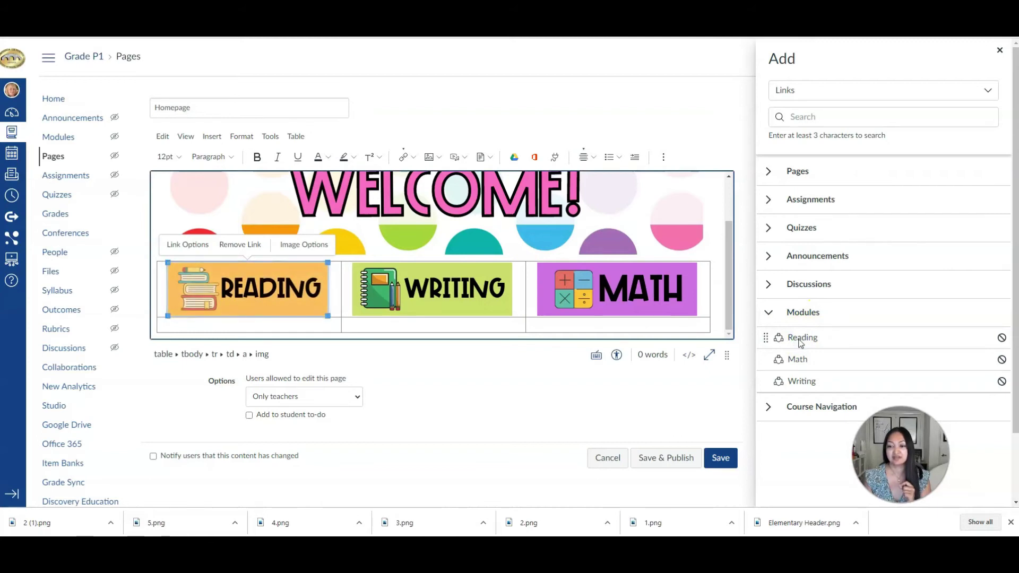
pyautogui.click(998, 51)
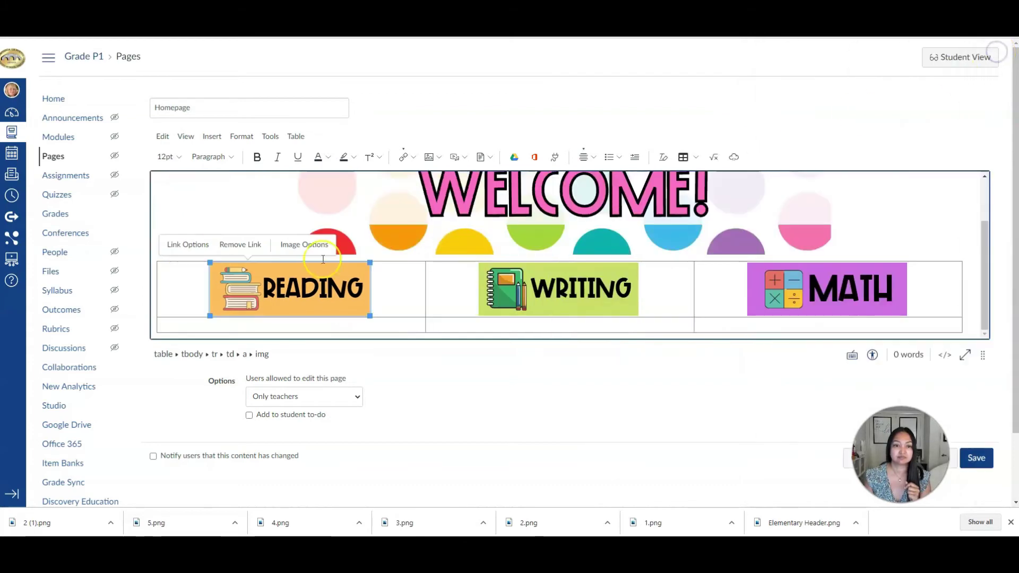
# Step: Link the Writing image to the course's Writing module and close the course links list
pyautogui.click(569, 298)
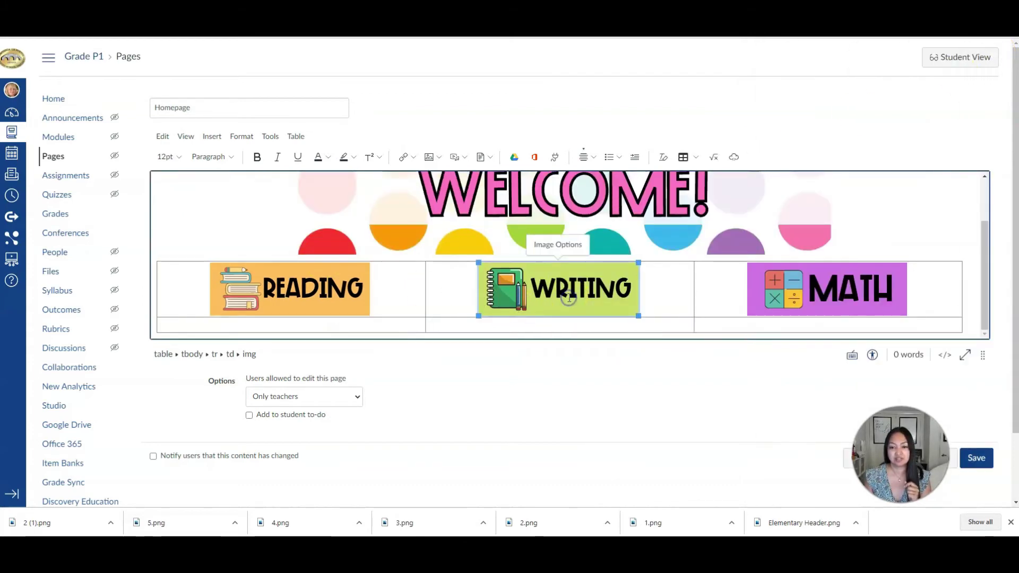
pyautogui.click(411, 158)
pyautogui.click(419, 195)
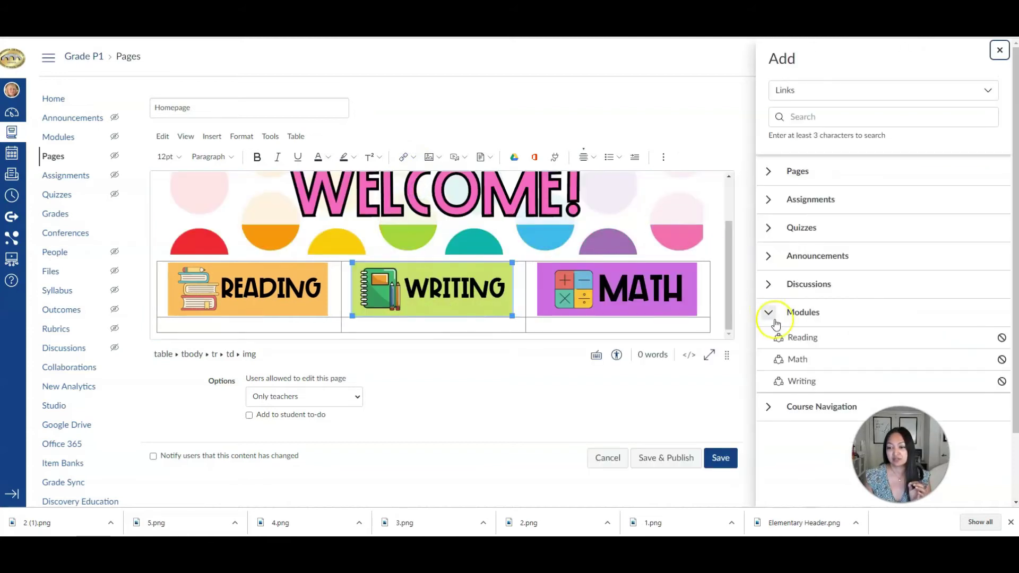
pyautogui.click(804, 380)
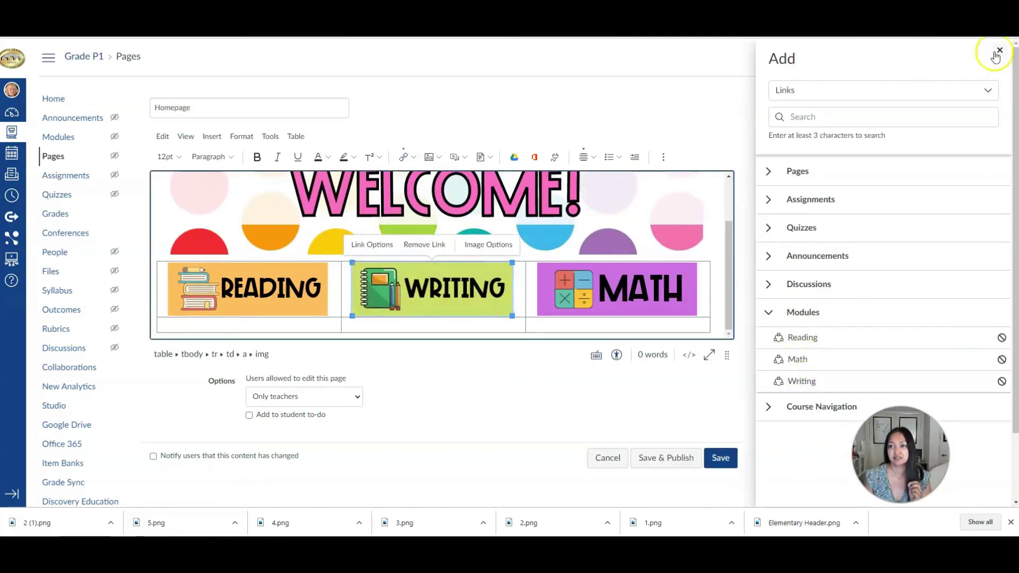
pyautogui.click(999, 50)
# Step: Link the Math image to the course's Math module and deselect the image
pyautogui.click(758, 278)
pyautogui.click(412, 157)
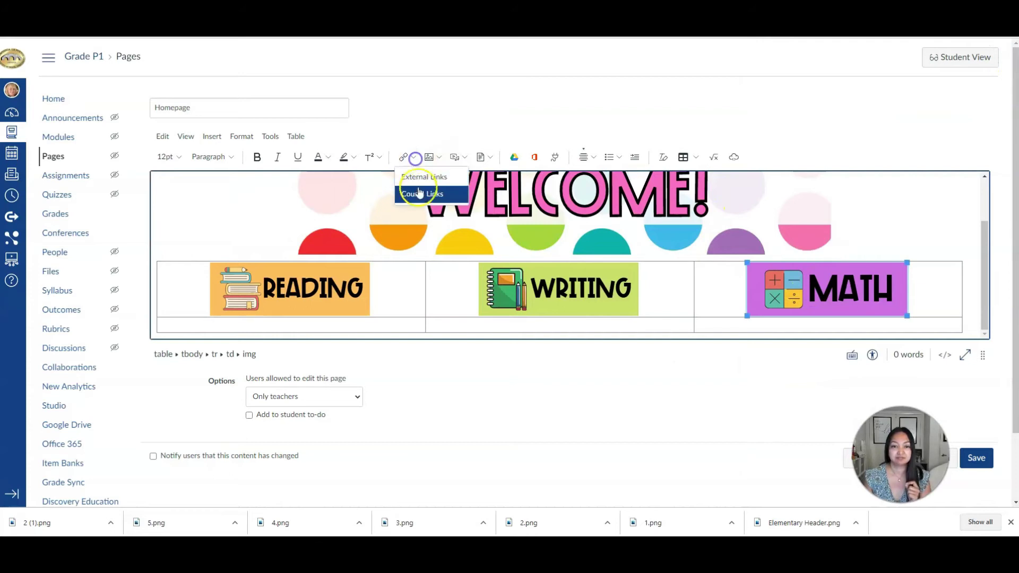
pyautogui.click(420, 194)
pyautogui.click(797, 360)
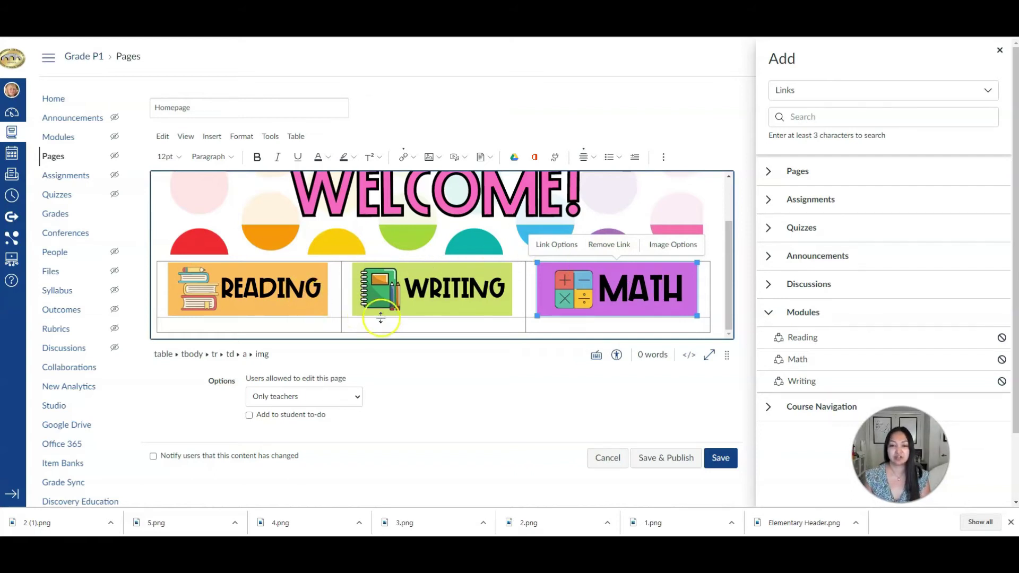
pyautogui.click(707, 258)
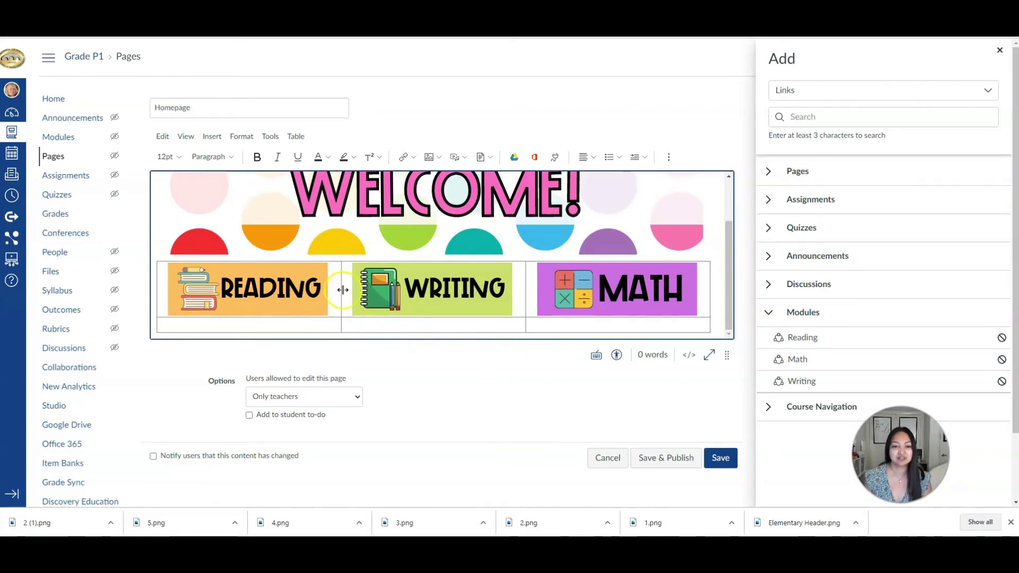
# Step: Set the border color of the subject button table to white (#ffffff) and save the homepage
pyautogui.moveTo(337, 287); pyautogui.dragTo(561, 326)
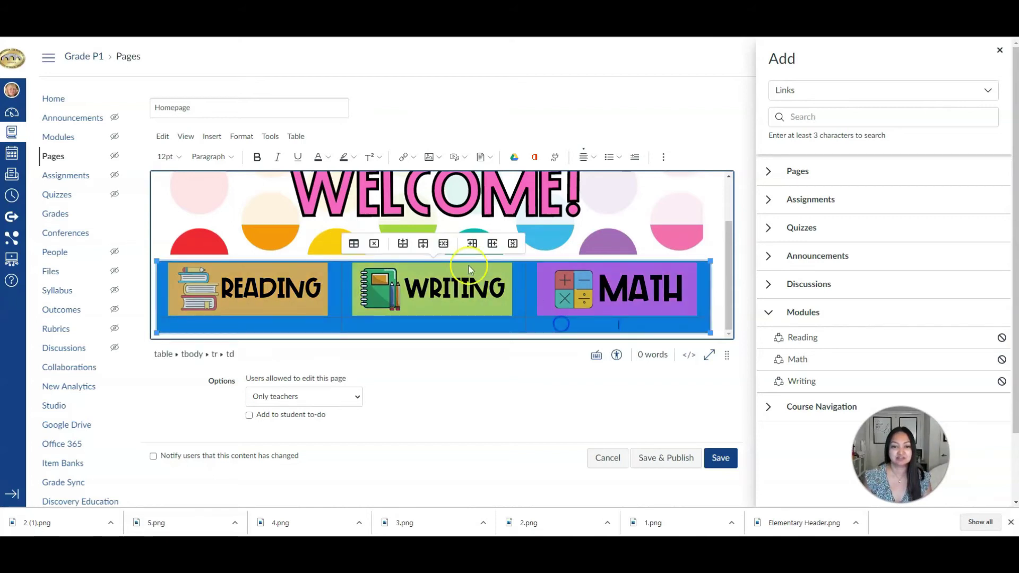
pyautogui.click(354, 244)
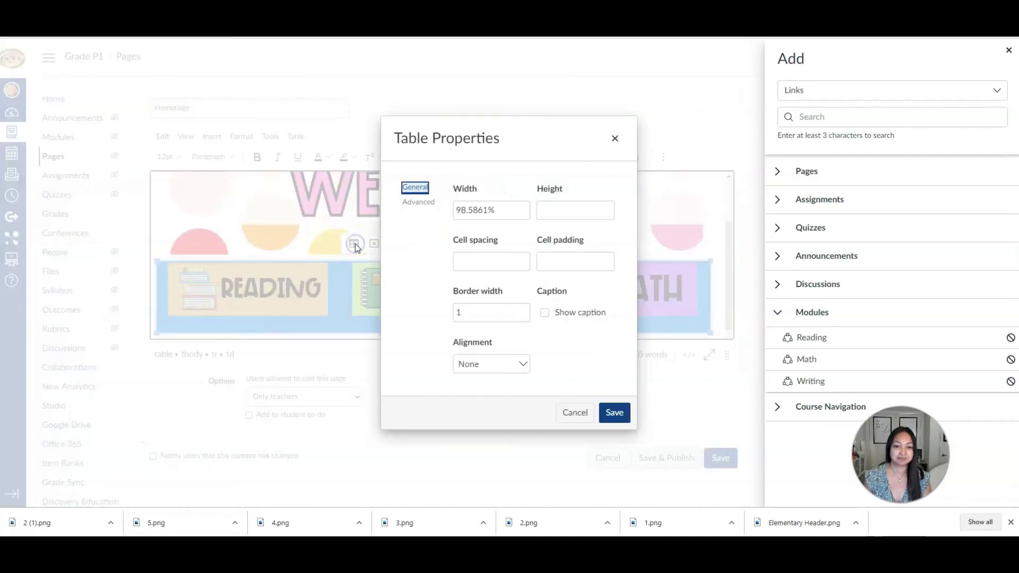
pyautogui.click(416, 210)
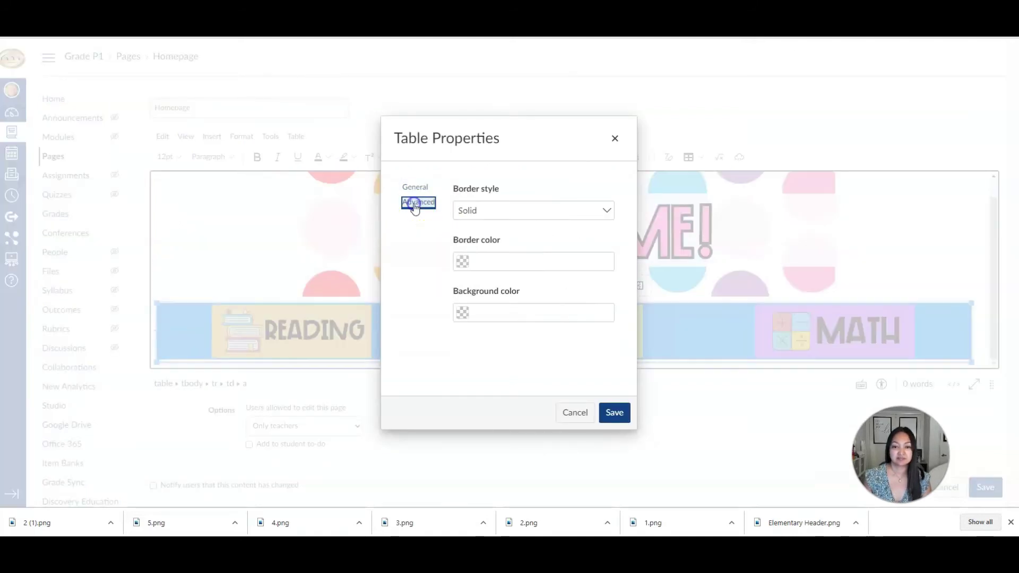
pyautogui.click(463, 262)
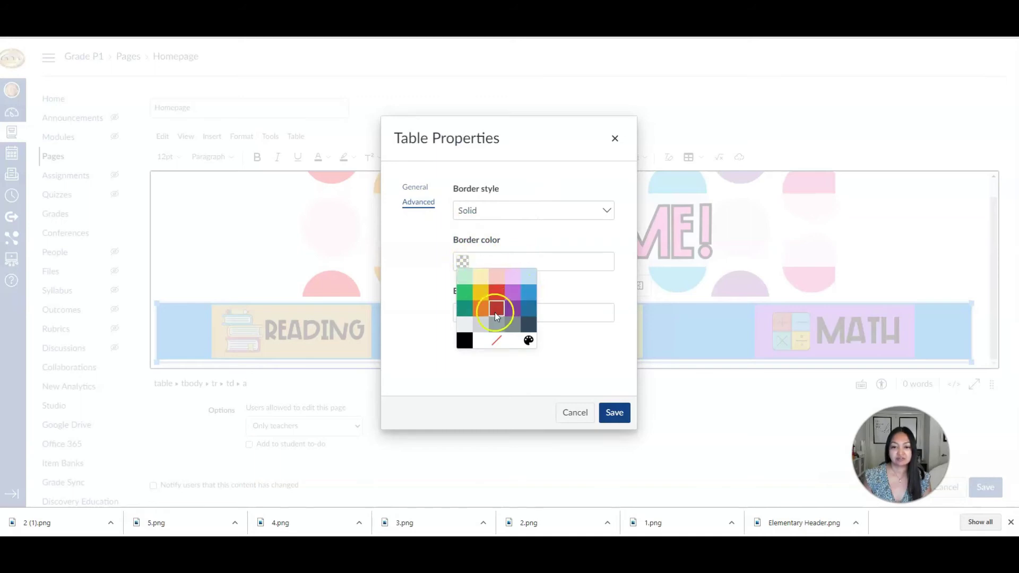
pyautogui.click(482, 345)
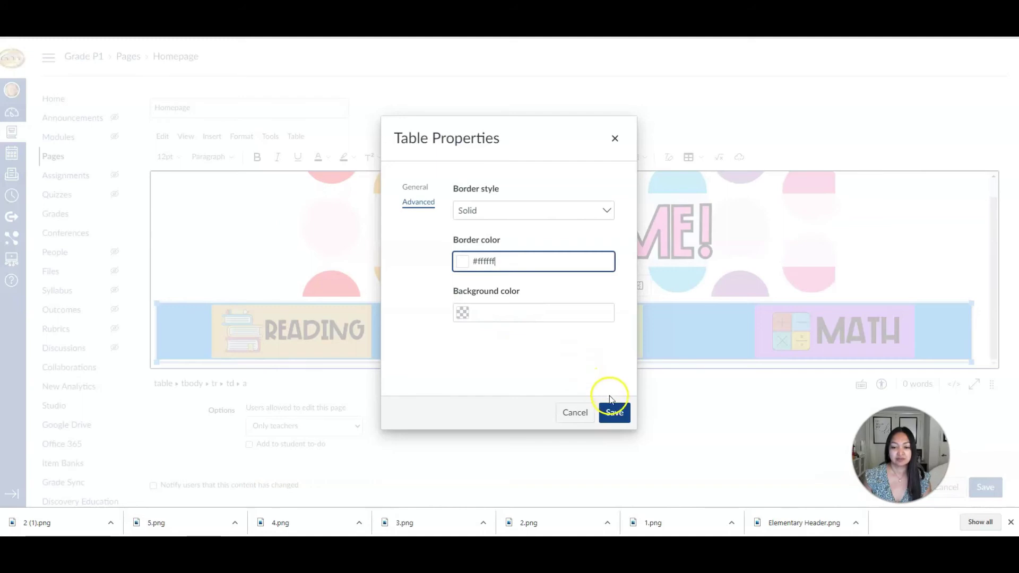
pyautogui.click(614, 414)
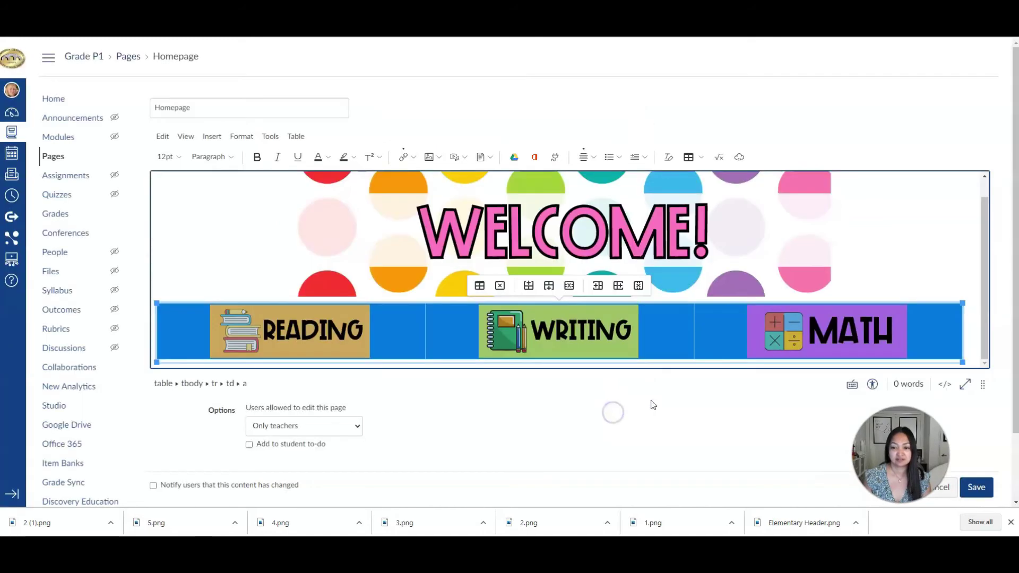
pyautogui.click(961, 287)
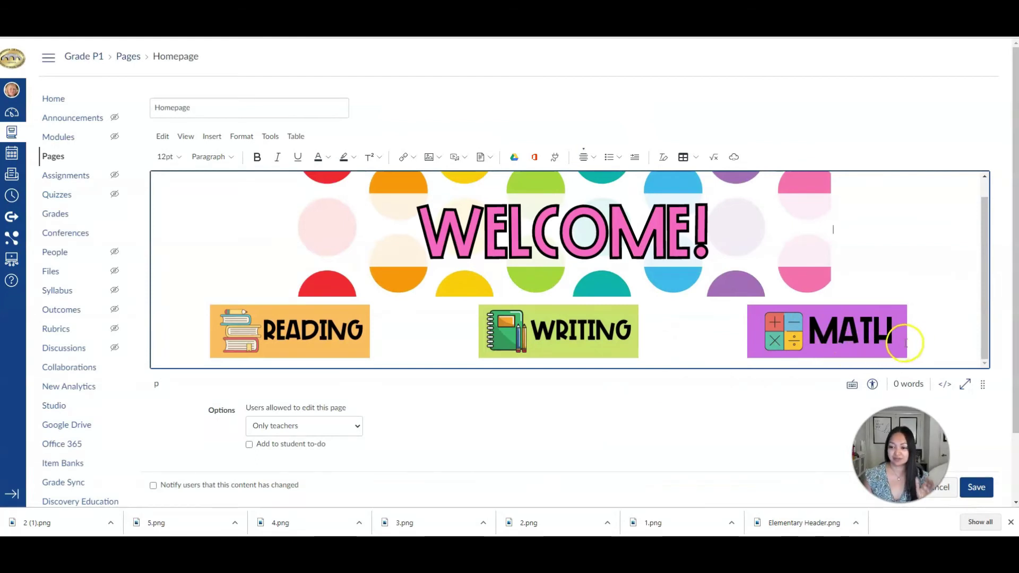
pyautogui.scroll(-3, 928, 331)
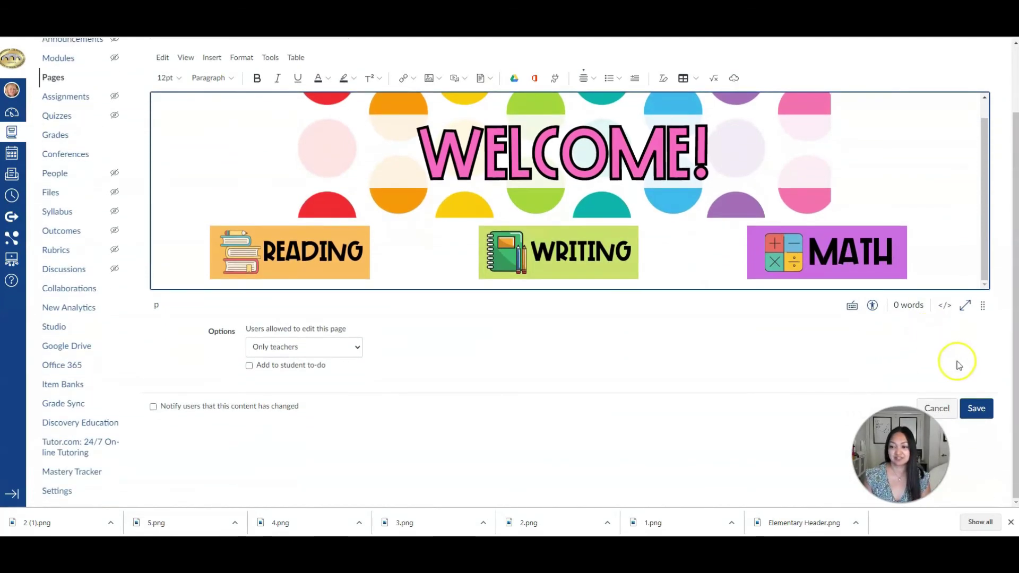
pyautogui.click(976, 408)
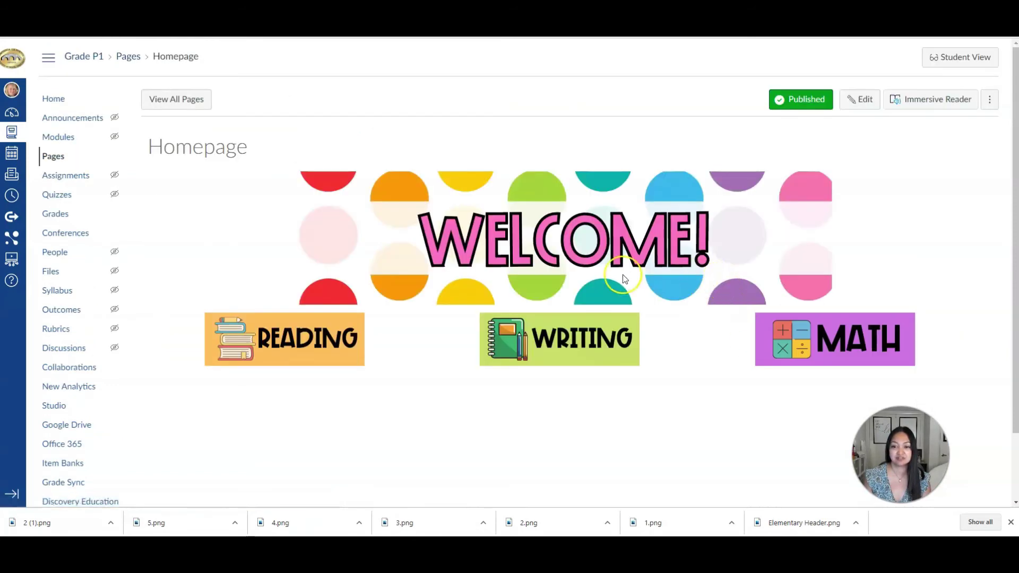
# Step: Test the Reading image on the saved homepage by following its link to the course modules
pyautogui.scroll(-1, 584, 279)
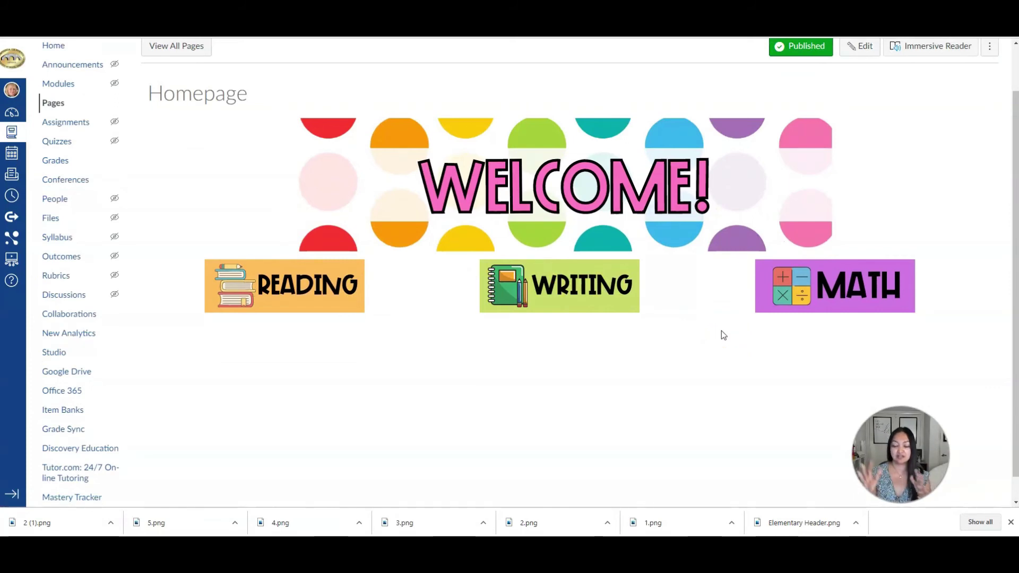
pyautogui.click(311, 287)
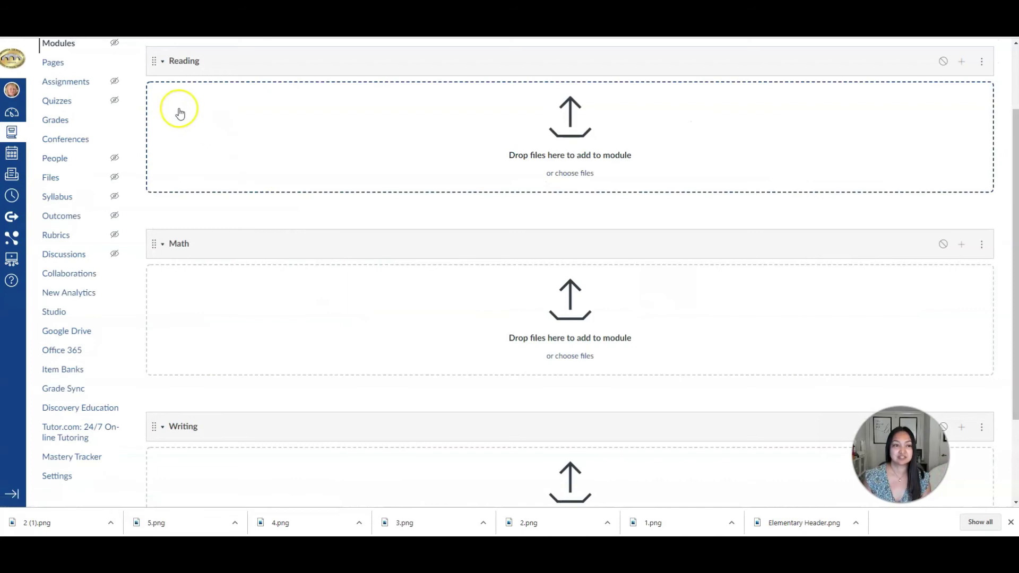
pyautogui.scroll(3, 53, 83)
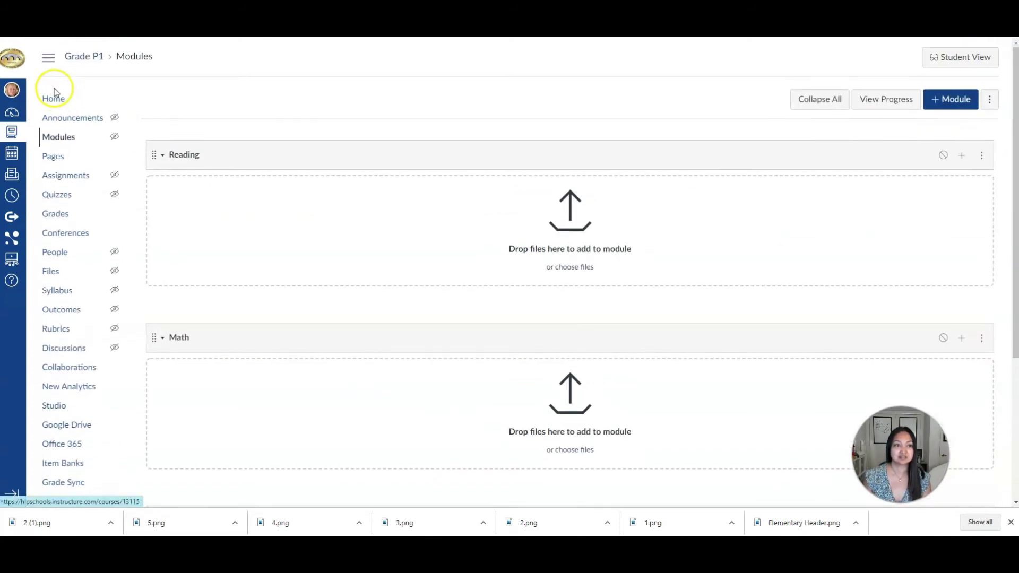
# Step: Make the Homepage page the course's front page from the list of course pages
pyautogui.click(56, 157)
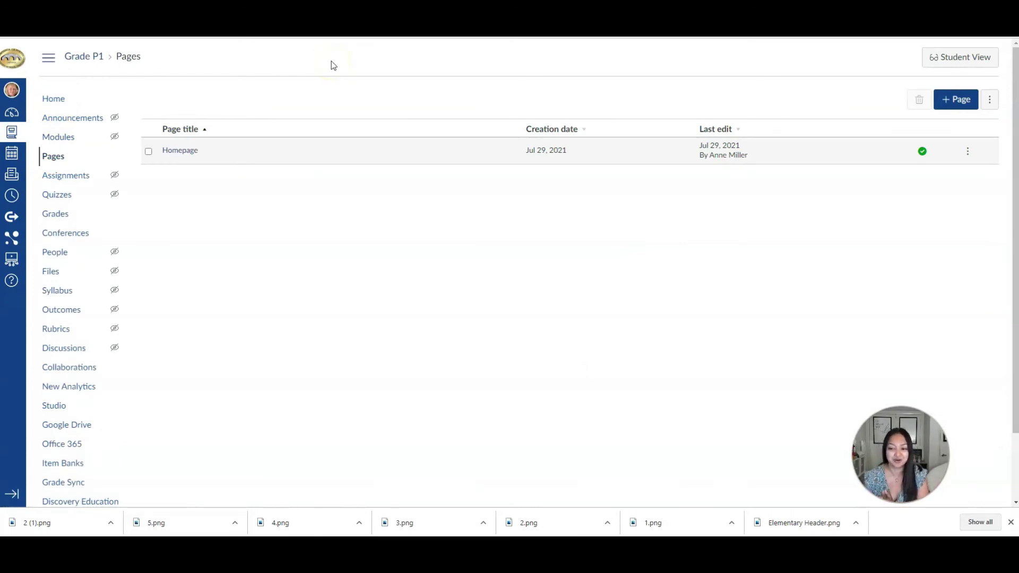
pyautogui.click(53, 98)
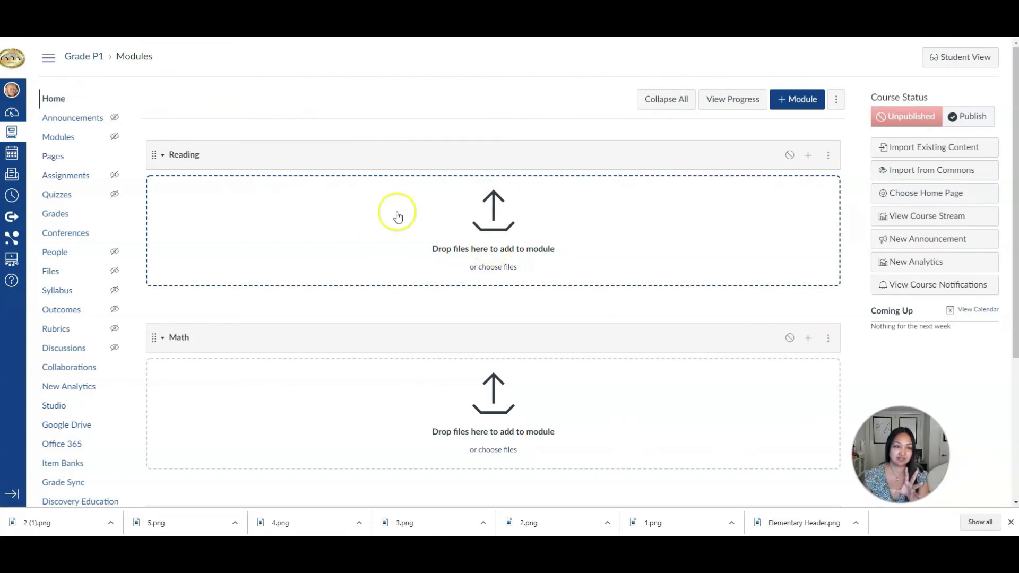
pyautogui.click(60, 156)
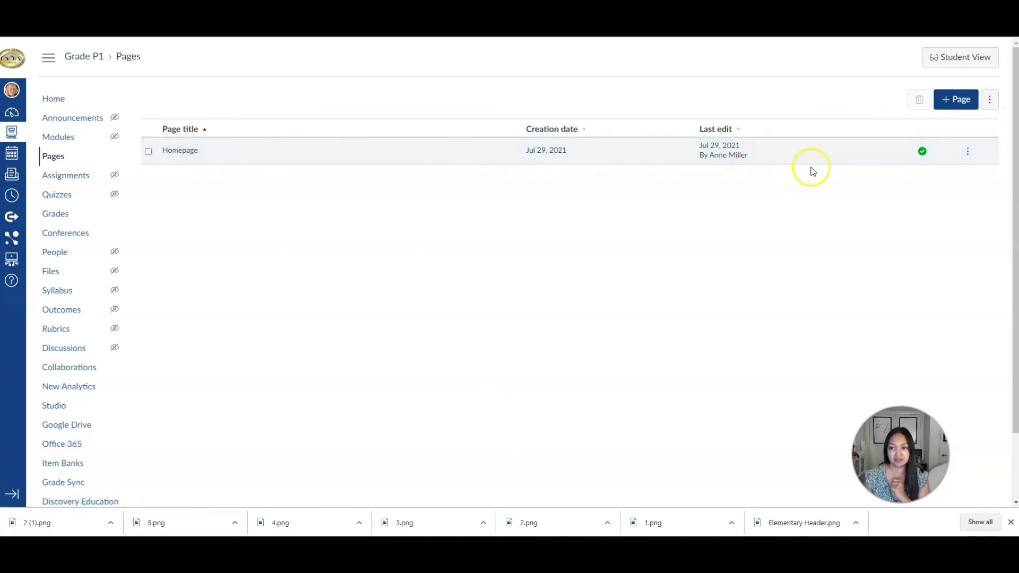
pyautogui.click(968, 155)
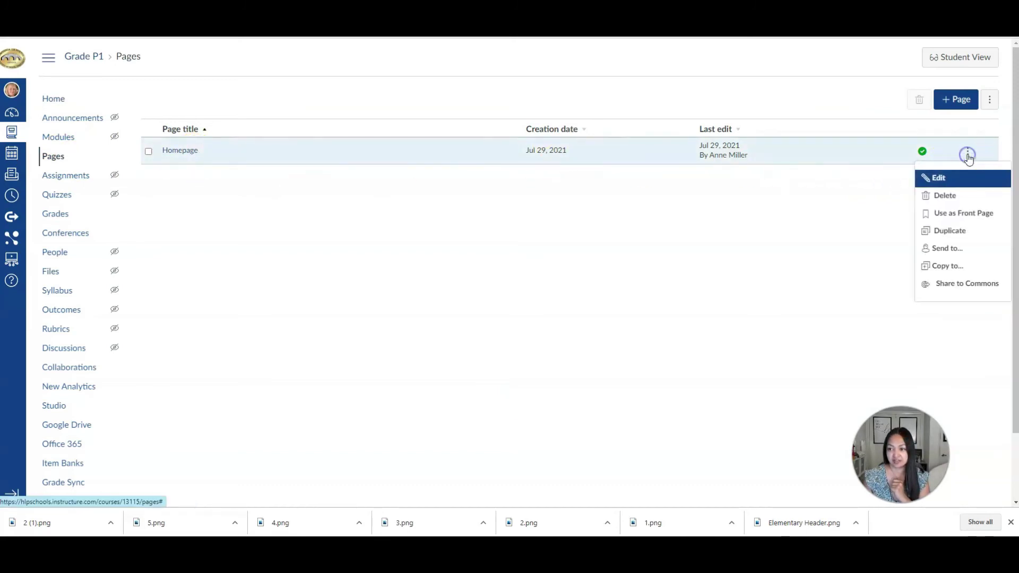
pyautogui.click(962, 213)
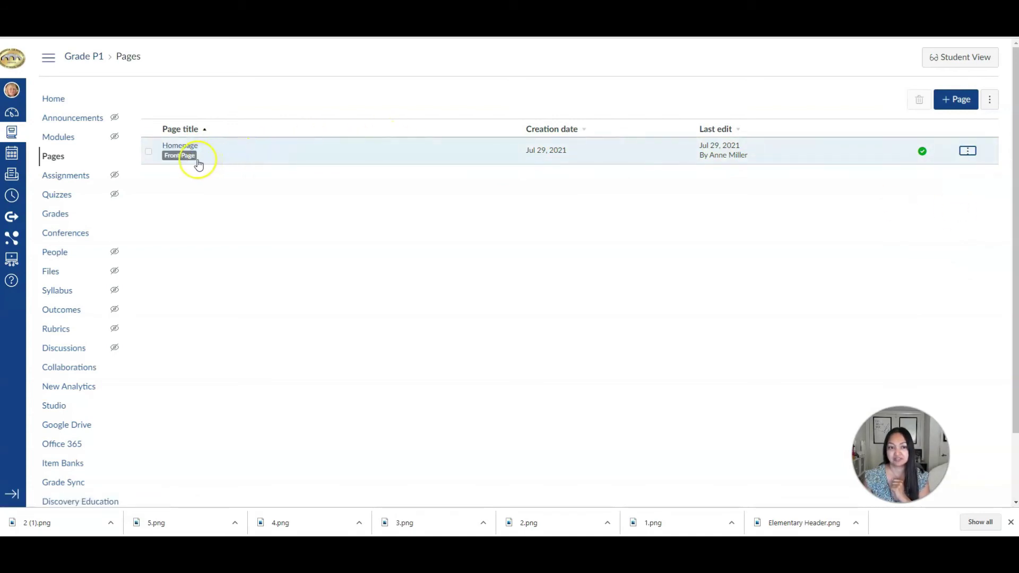
# Step: Set the course home page to display the Pages Front Page and save the choice
pyautogui.click(47, 101)
pyautogui.click(928, 194)
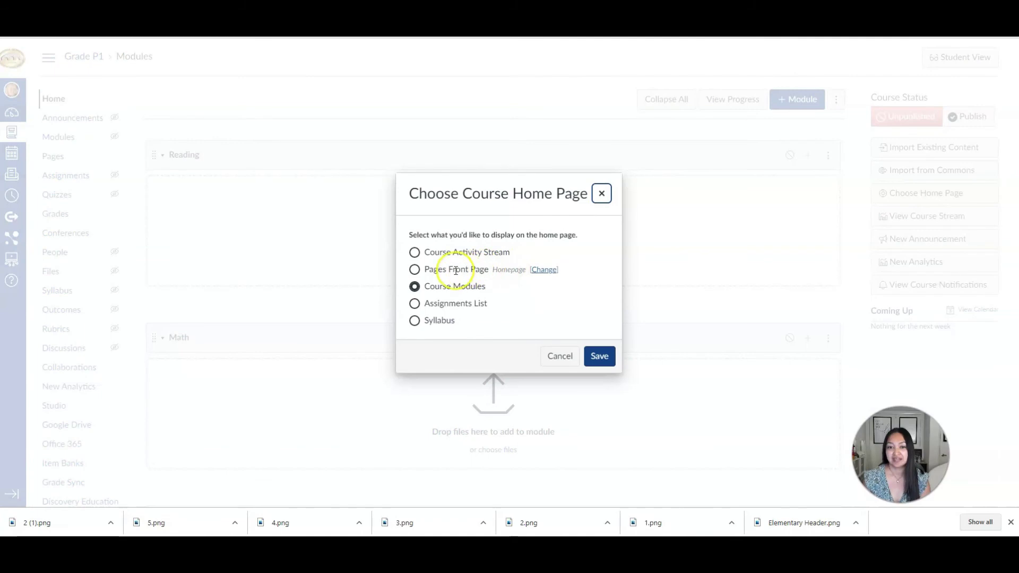
pyautogui.click(415, 272)
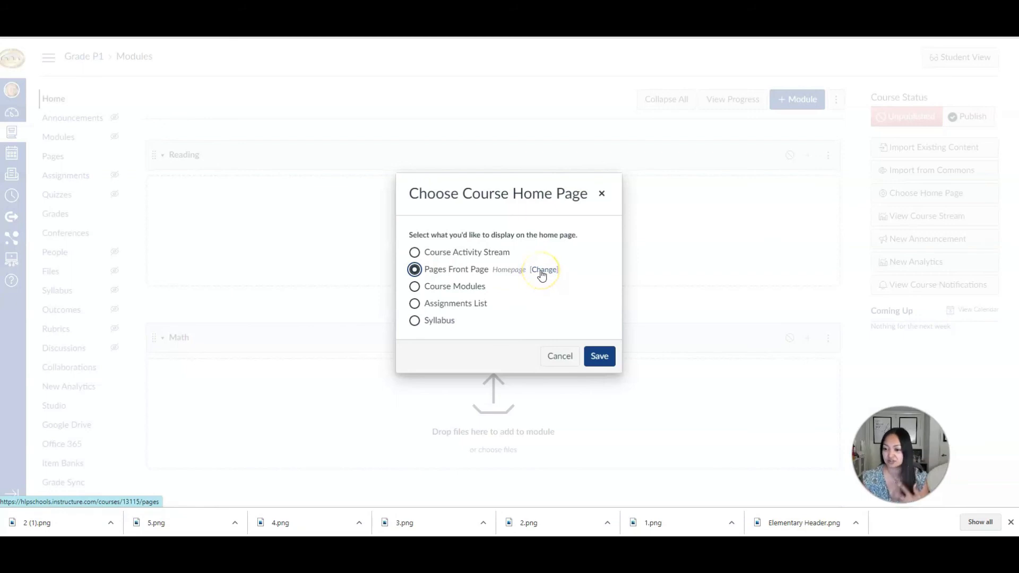
pyautogui.click(599, 357)
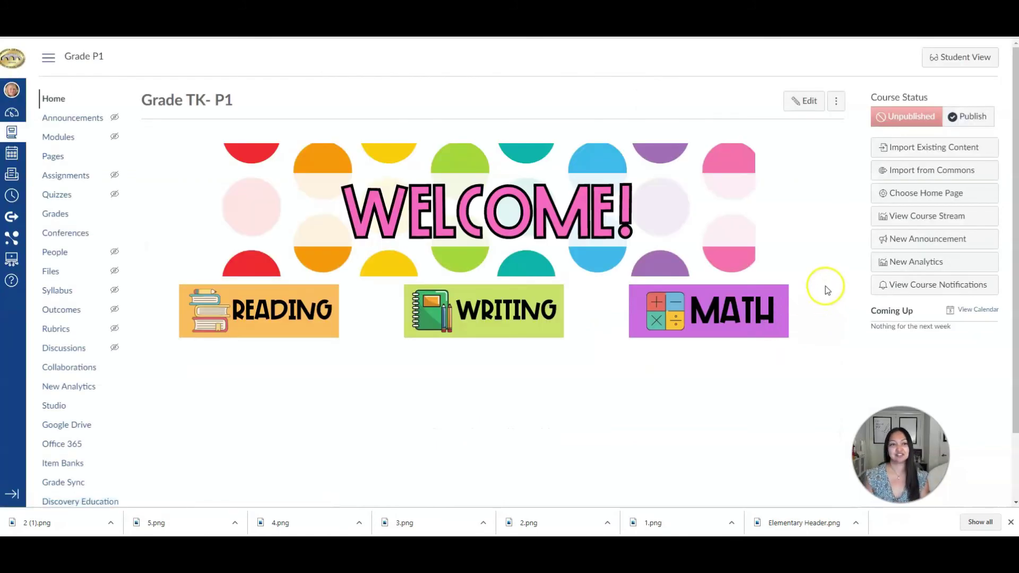
# Step: Review the Homepage's front page options in the page list and the course's home page choices
pyautogui.click(52, 158)
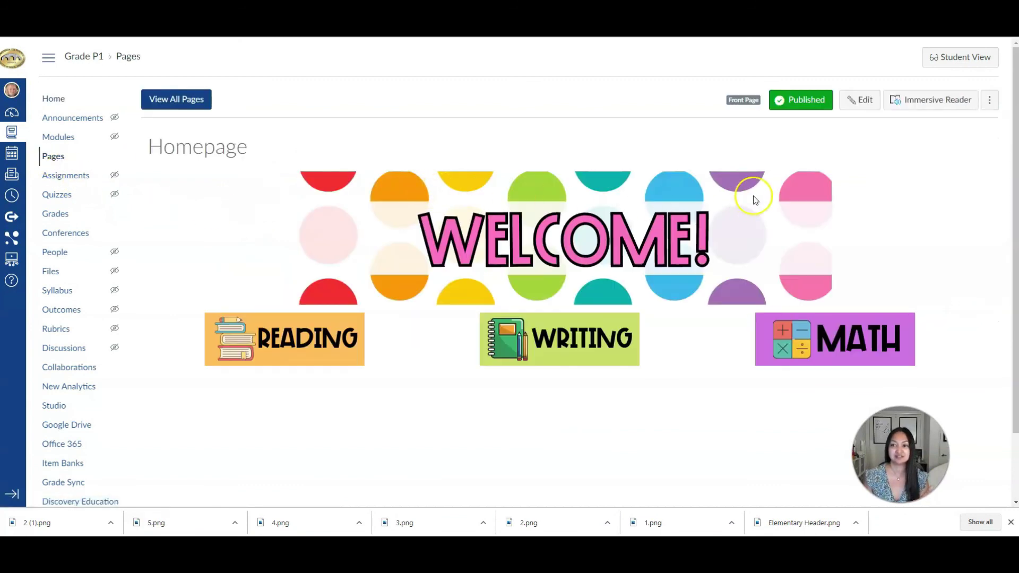
pyautogui.click(197, 105)
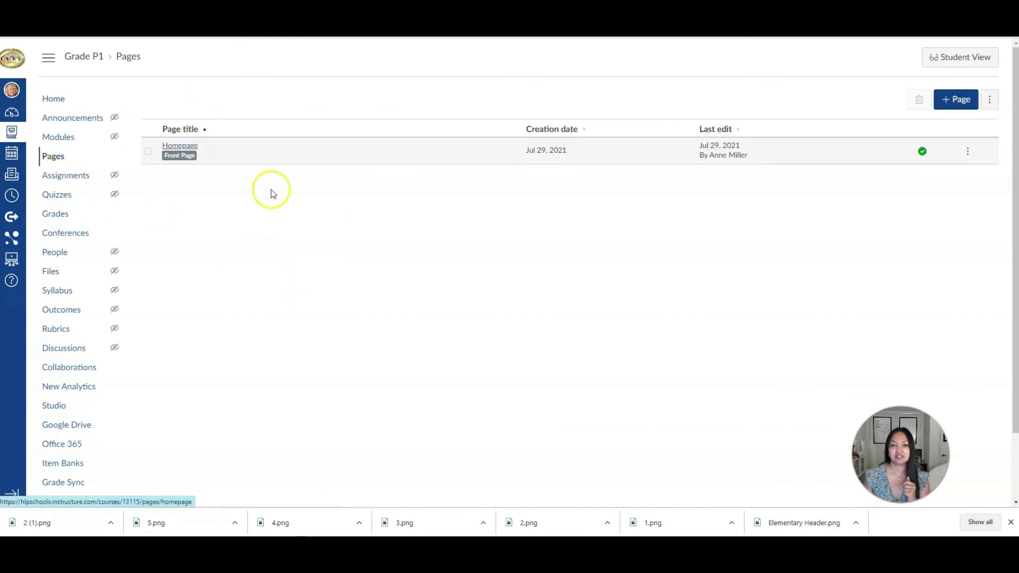
pyautogui.click(964, 154)
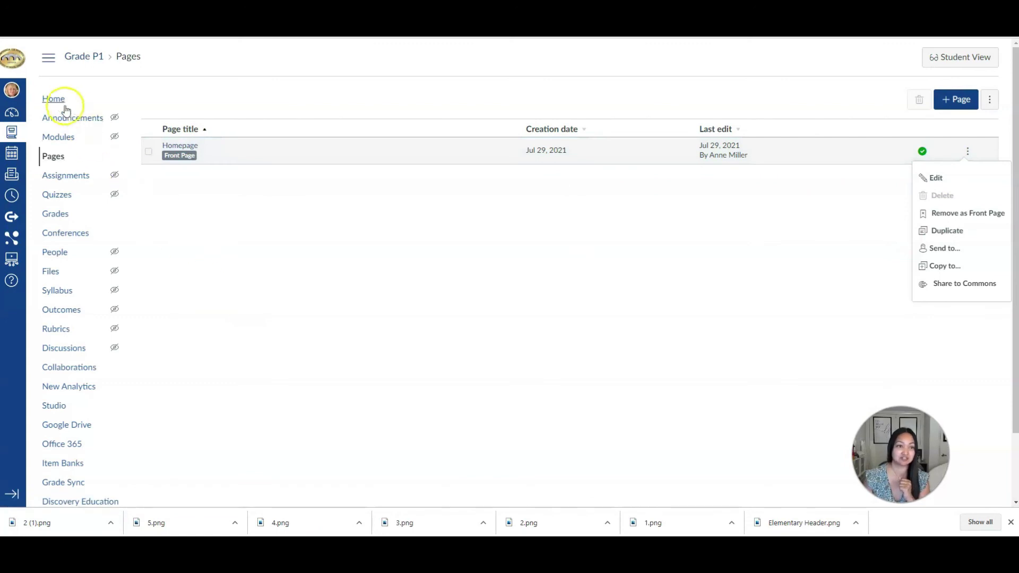
pyautogui.click(42, 101)
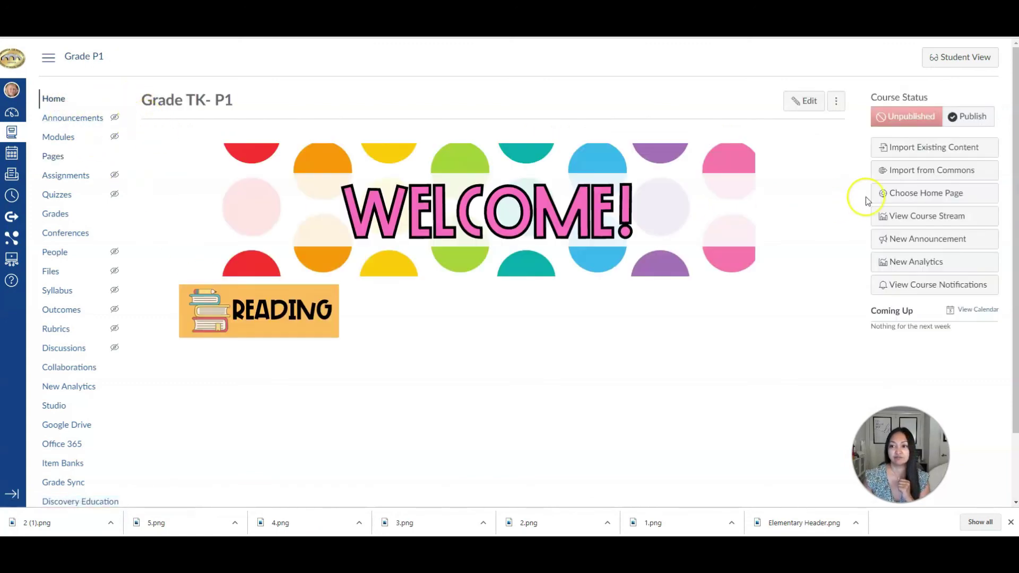
pyautogui.click(929, 195)
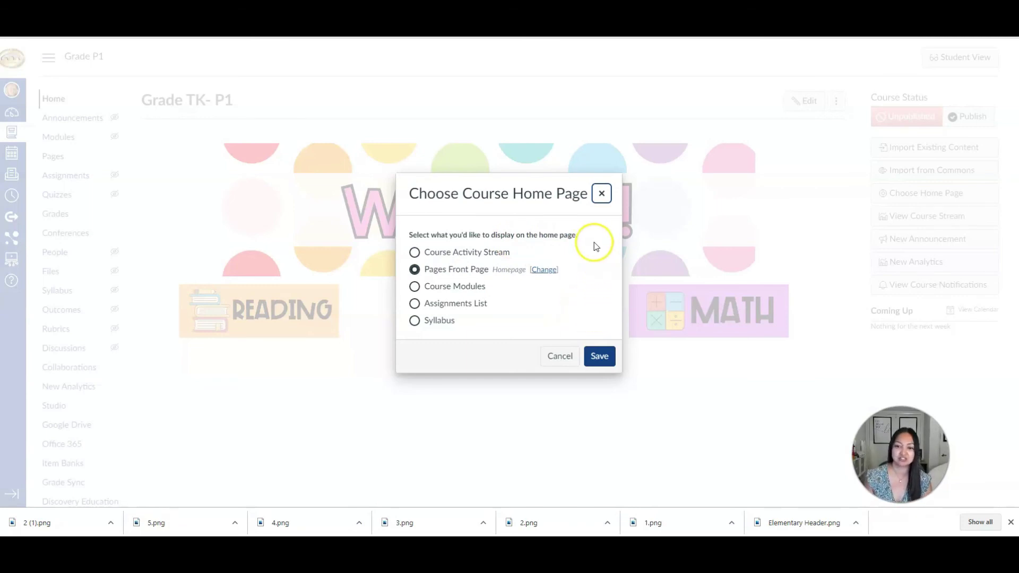
pyautogui.click(561, 356)
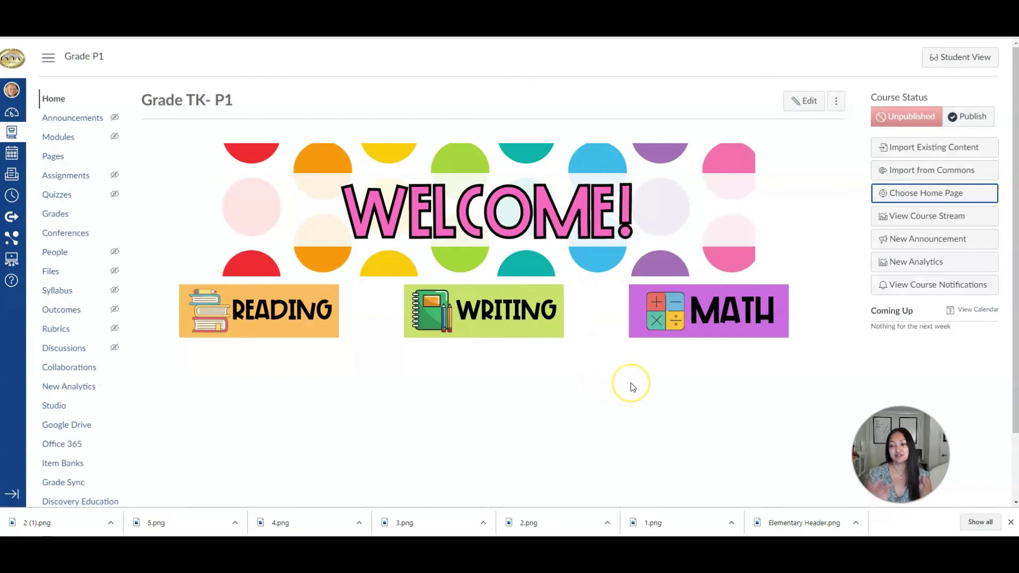